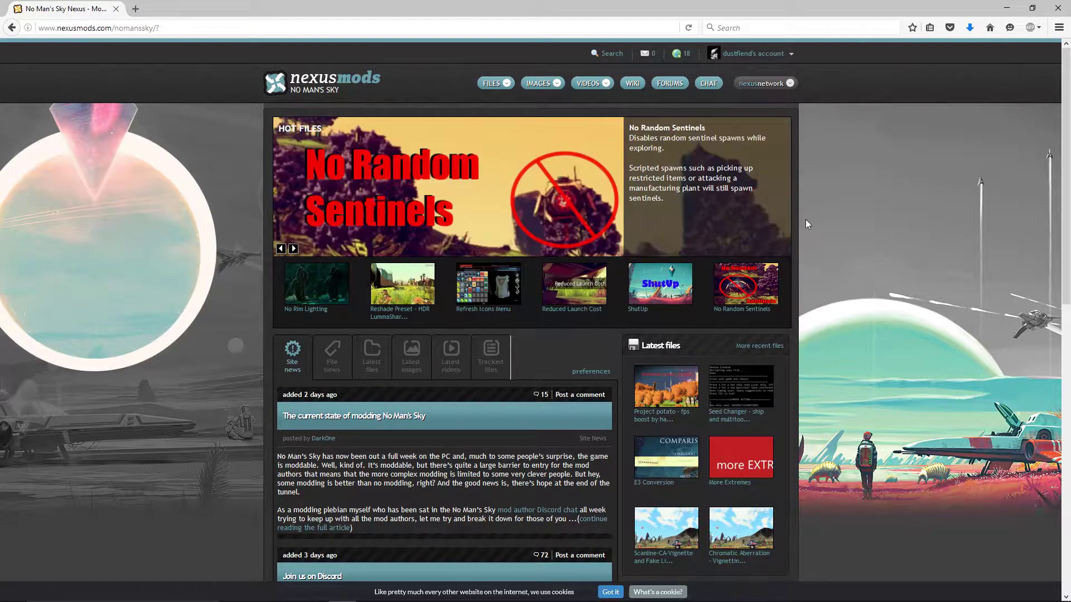
# Minimize Firefox and browse to C:\Program Files (x86)\Steam\steamapps\common.
pyautogui.click(1007, 4)
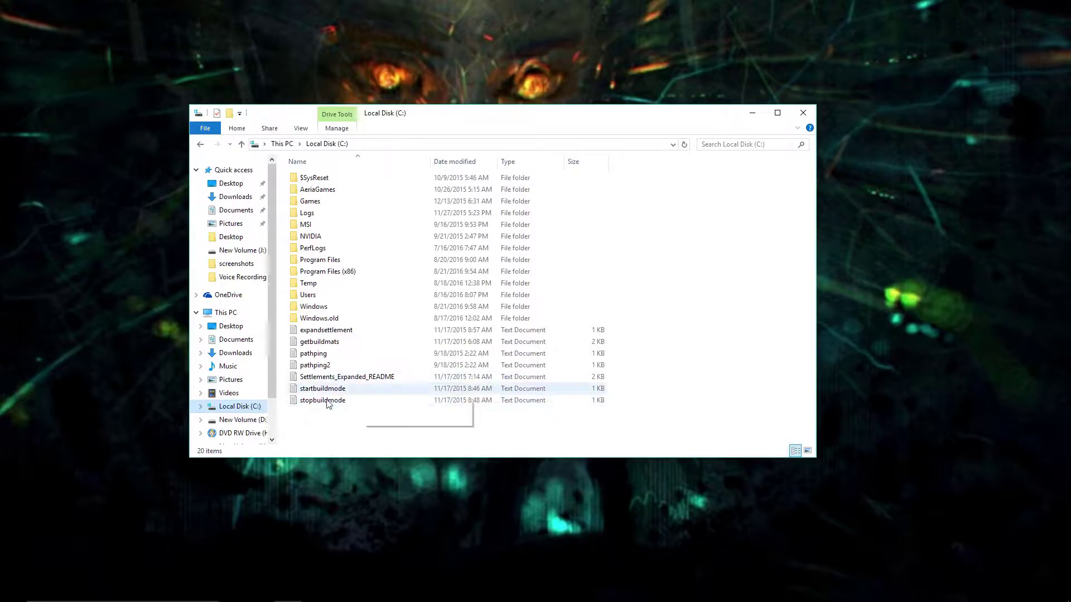
pyautogui.doubleClick(333, 276)
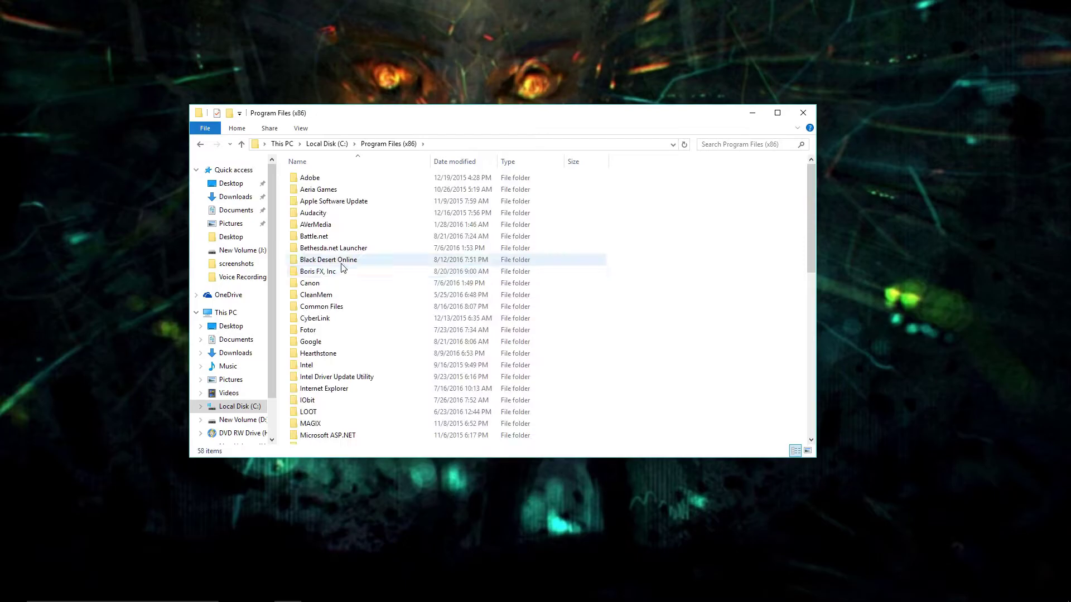
pyautogui.scroll(-5, 327, 377)
pyautogui.scroll(-5, 326, 380)
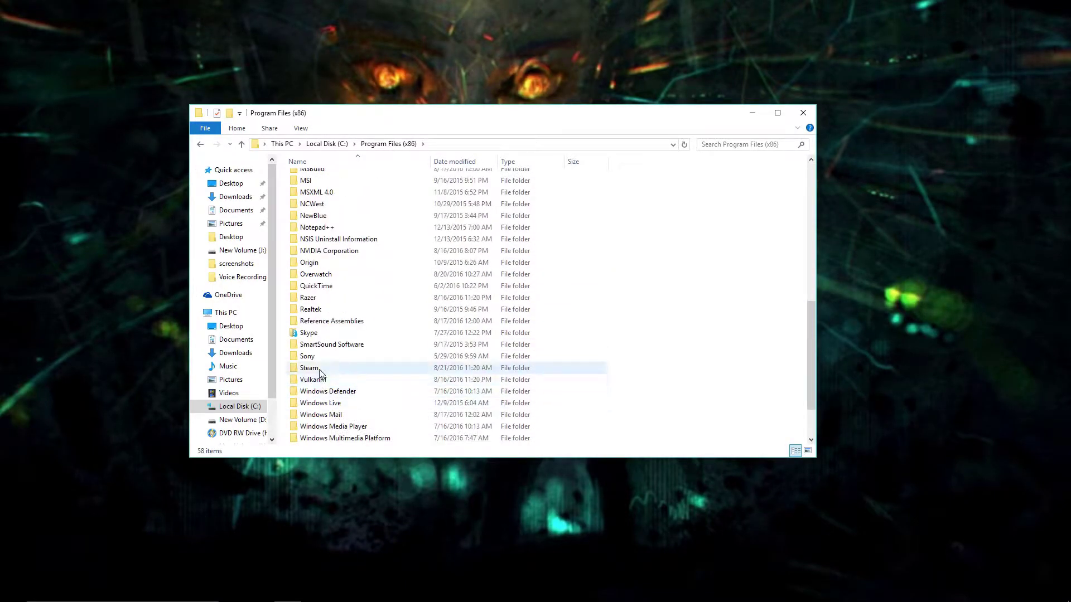
pyautogui.doubleClick(321, 372)
pyautogui.scroll(-3, 351, 279)
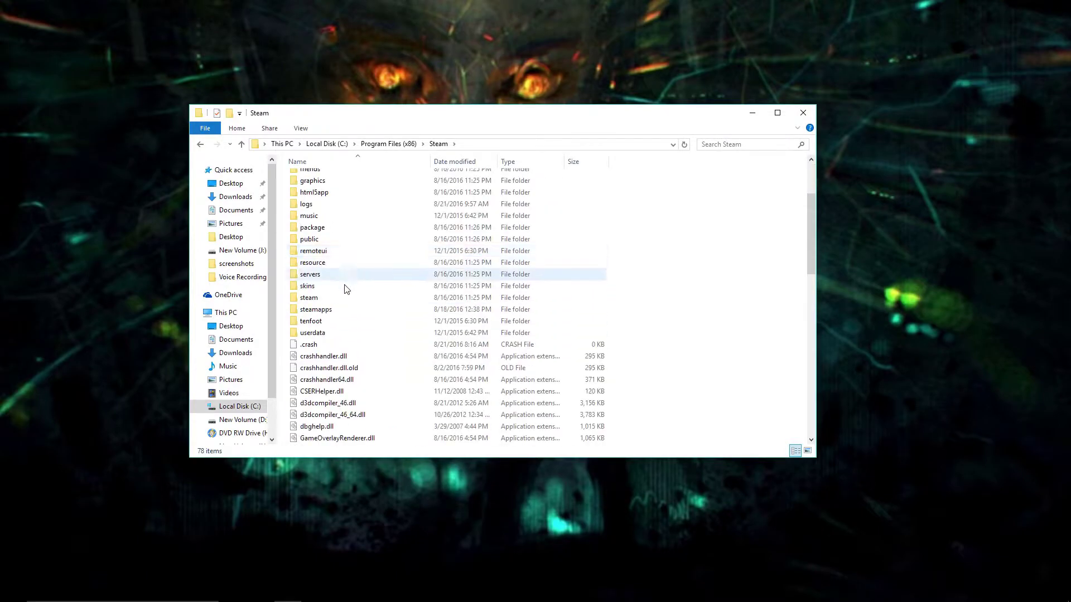
pyautogui.doubleClick(315, 310)
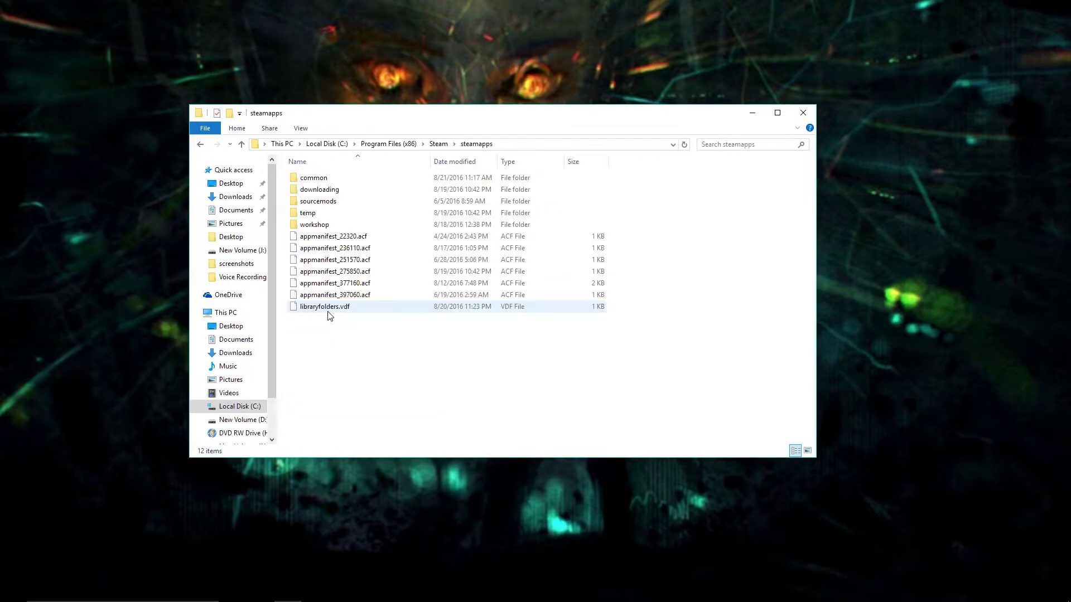
pyautogui.doubleClick(322, 179)
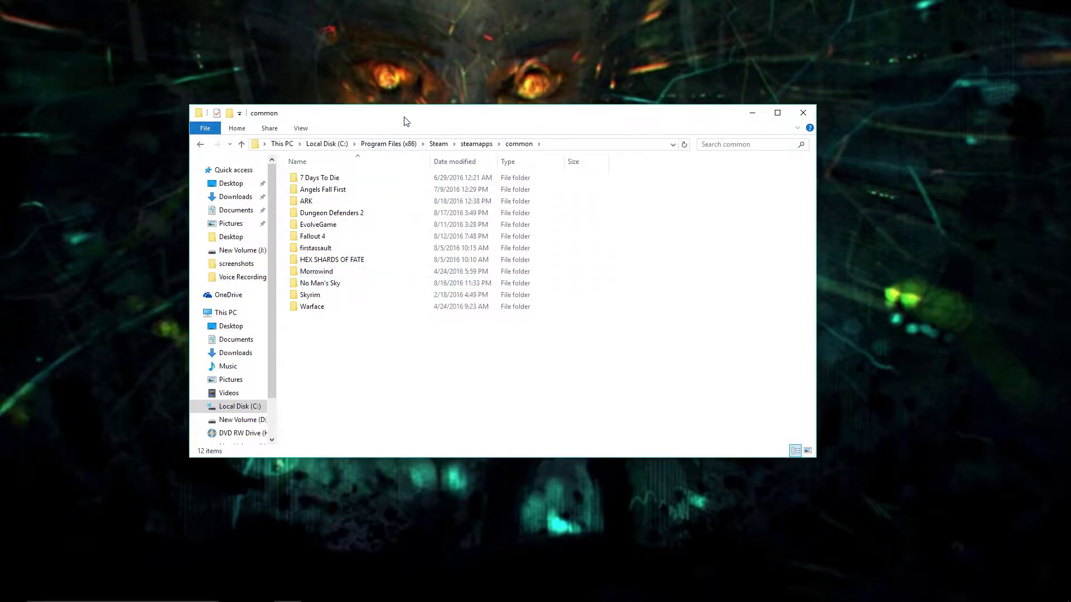
pyautogui.moveTo(407, 119); pyautogui.dragTo(546, 113)
# Create a shortcut to the No Man's Sky folder and move it onto the desktop.
pyautogui.rightClick(458, 277)
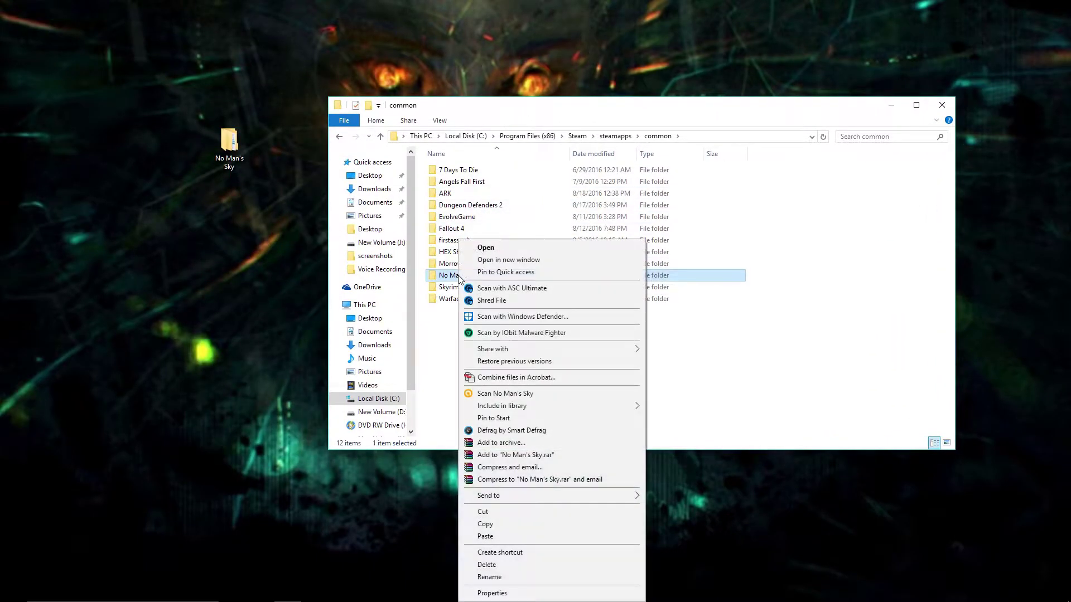
pyautogui.click(499, 552)
pyautogui.moveTo(459, 311); pyautogui.dragTo(199, 286)
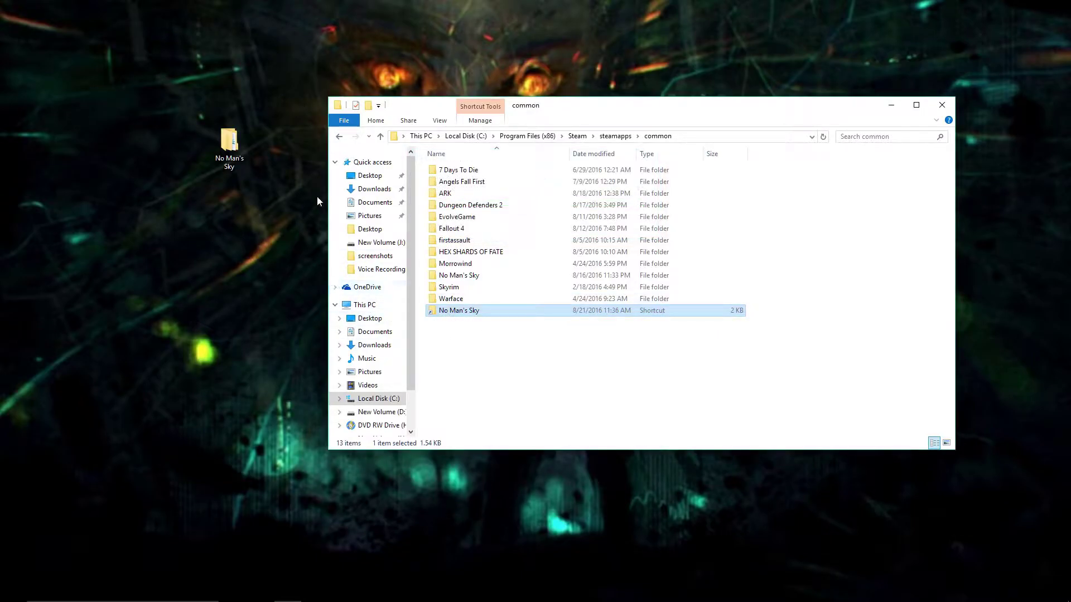
pyautogui.moveTo(560, 110); pyautogui.dragTo(646, 151)
pyautogui.moveTo(577, 356); pyautogui.dragTo(279, 289)
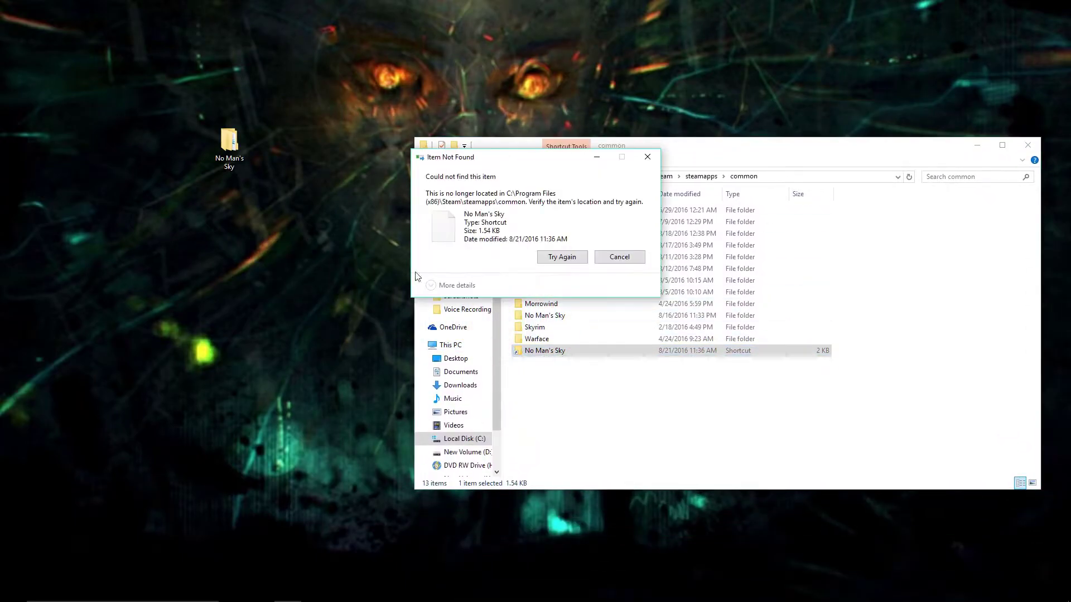
pyautogui.click(565, 258)
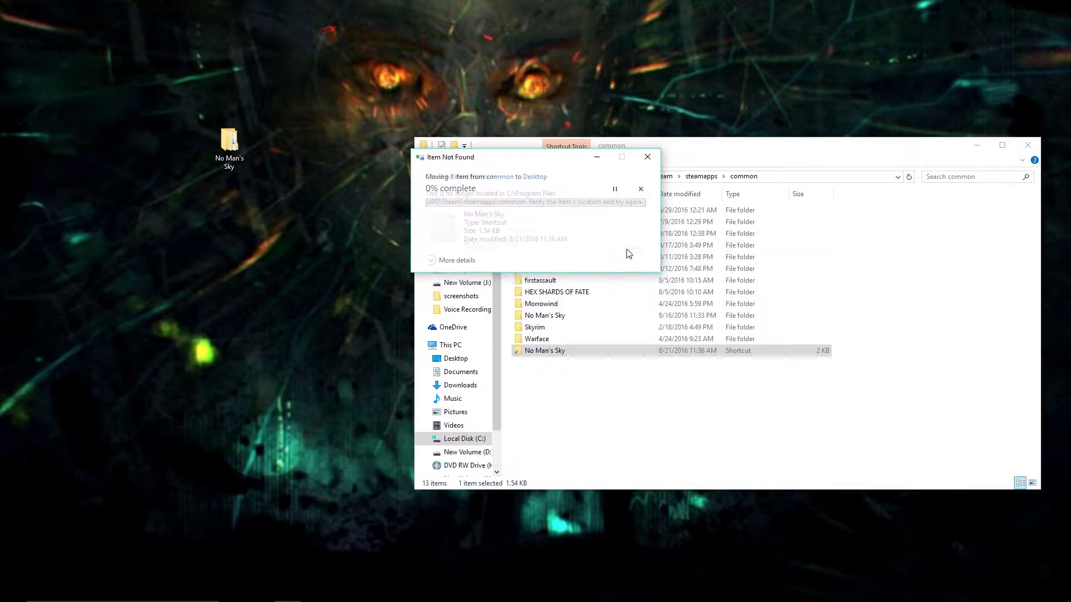
pyautogui.click(656, 159)
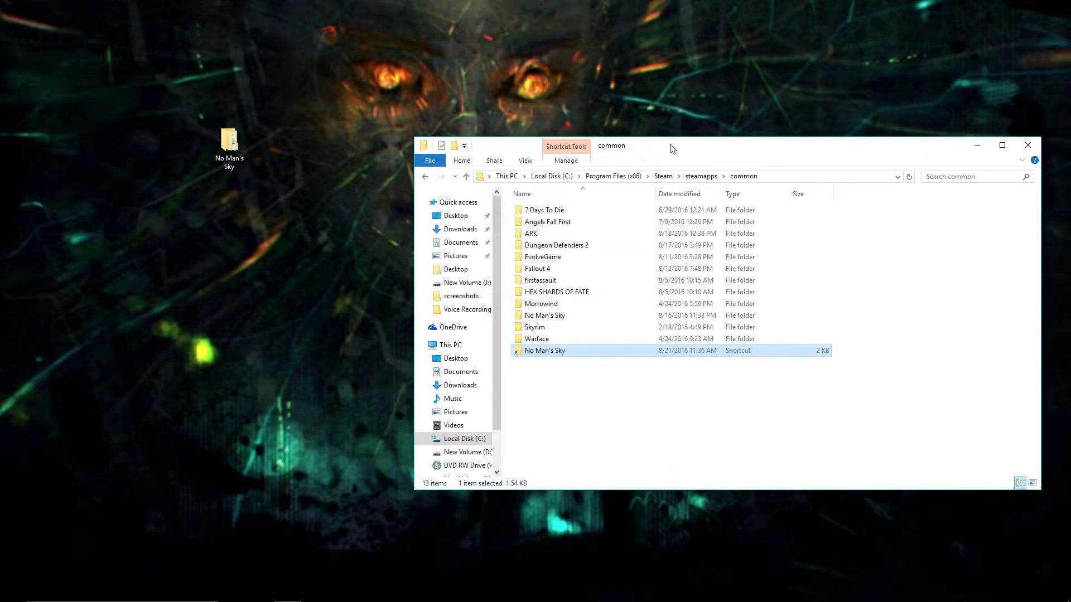
pyautogui.moveTo(674, 148); pyautogui.dragTo(662, 474)
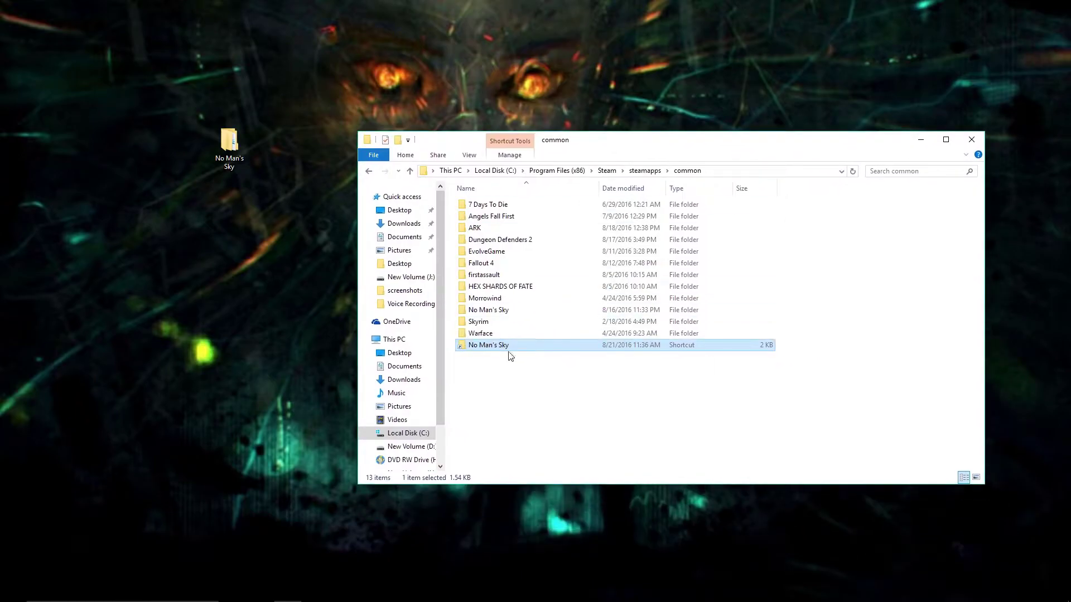
# Delete the leftover No Man's Sky shortcut from the common folder.
pyautogui.rightClick(507, 349)
pyautogui.click(533, 490)
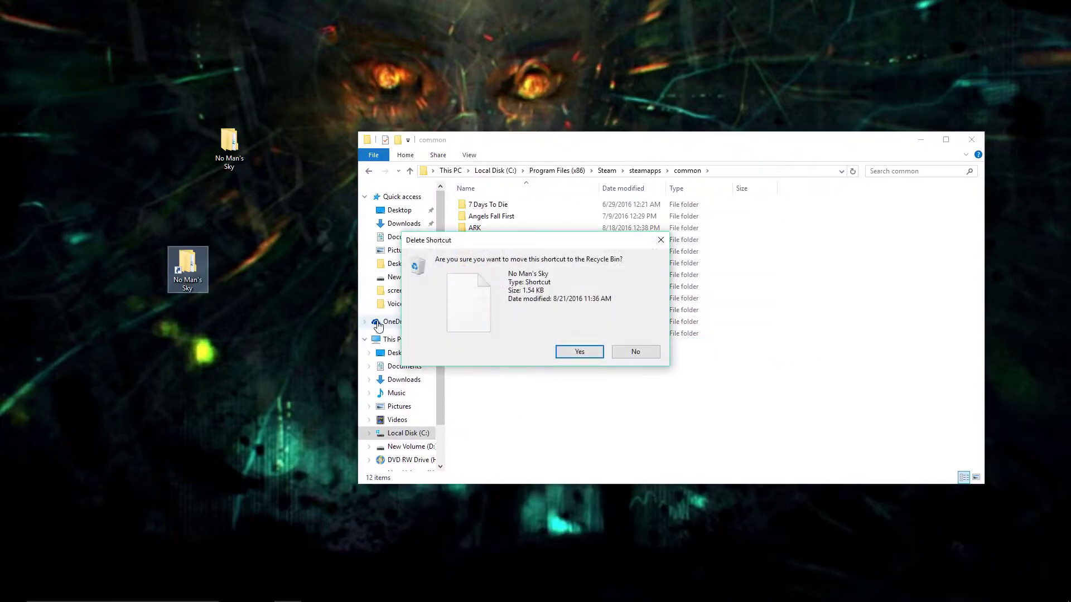
pyautogui.click(624, 355)
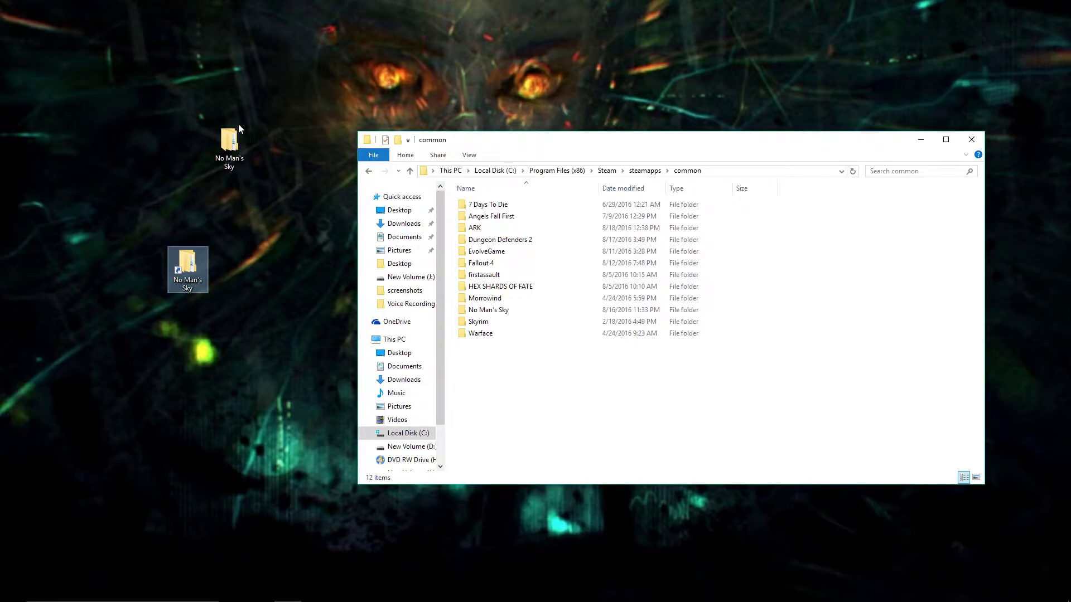
pyautogui.rightClick(496, 317)
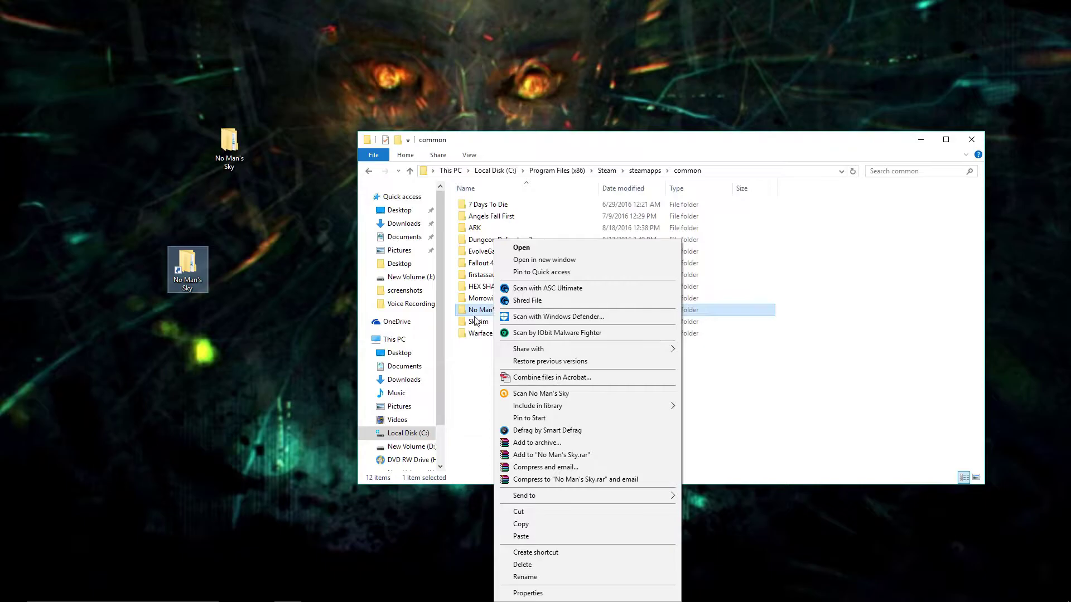
# Open No Man's Sky > GAMEDATA > PCBANKS, then return to the Nexus Mods page.
pyautogui.click(475, 372)
pyautogui.doubleClick(488, 310)
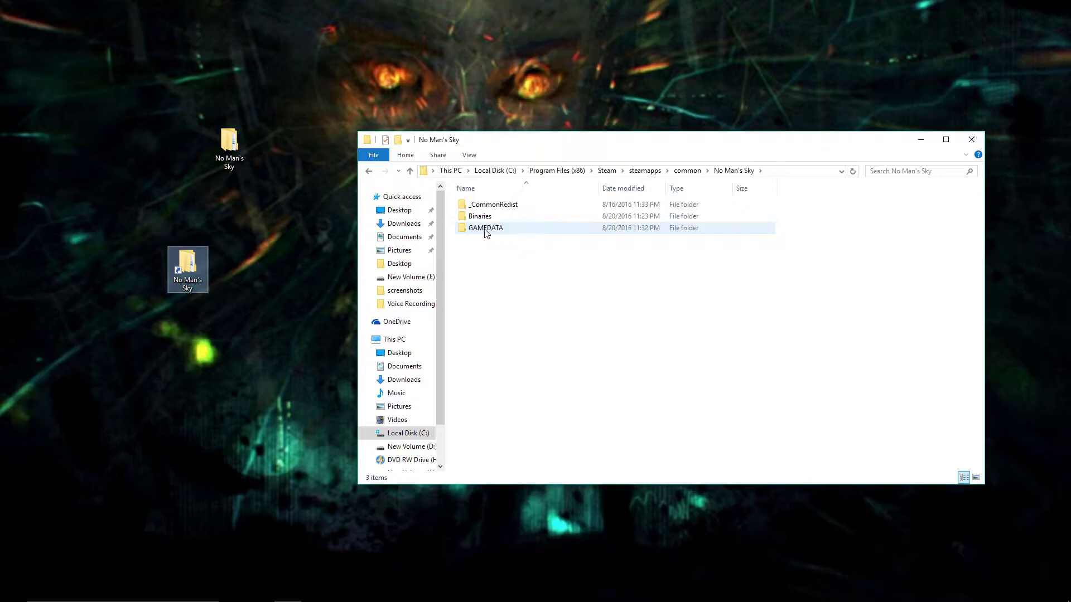
pyautogui.doubleClick(498, 233)
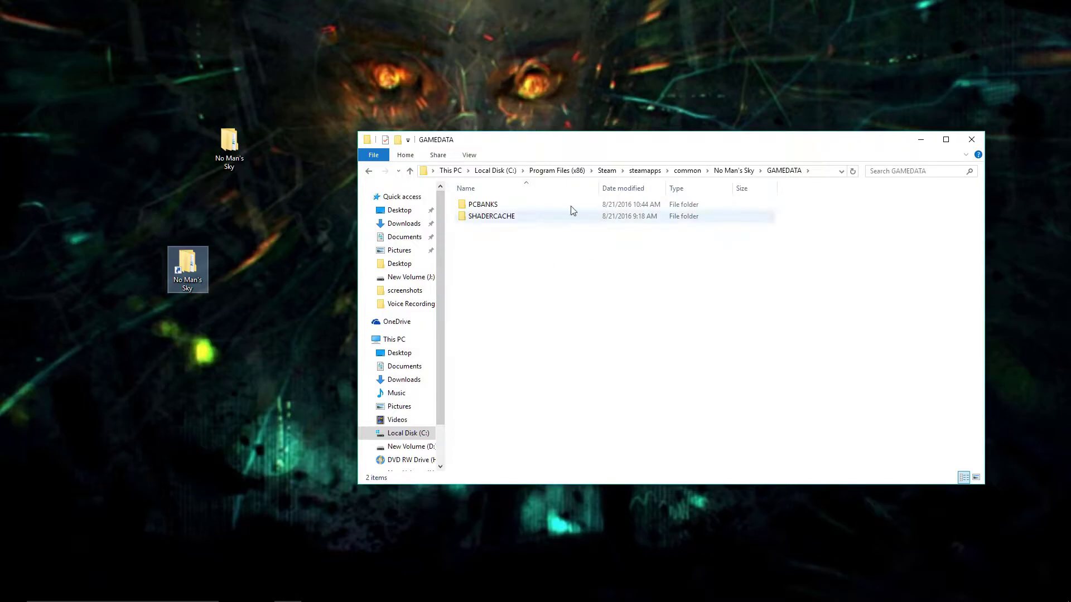
pyautogui.doubleClick(473, 207)
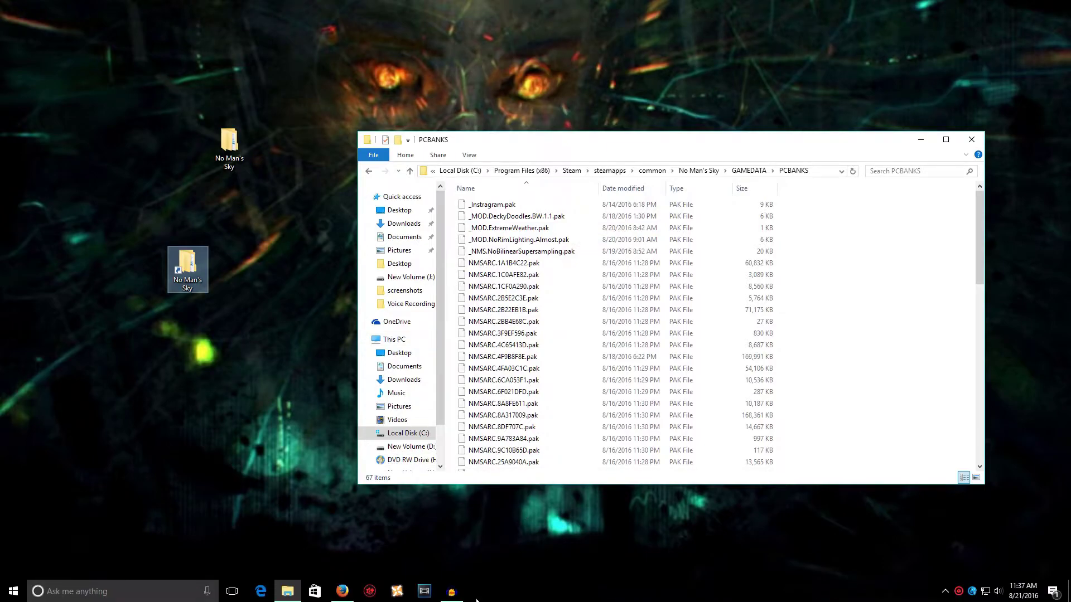
pyautogui.moveTo(342, 593)
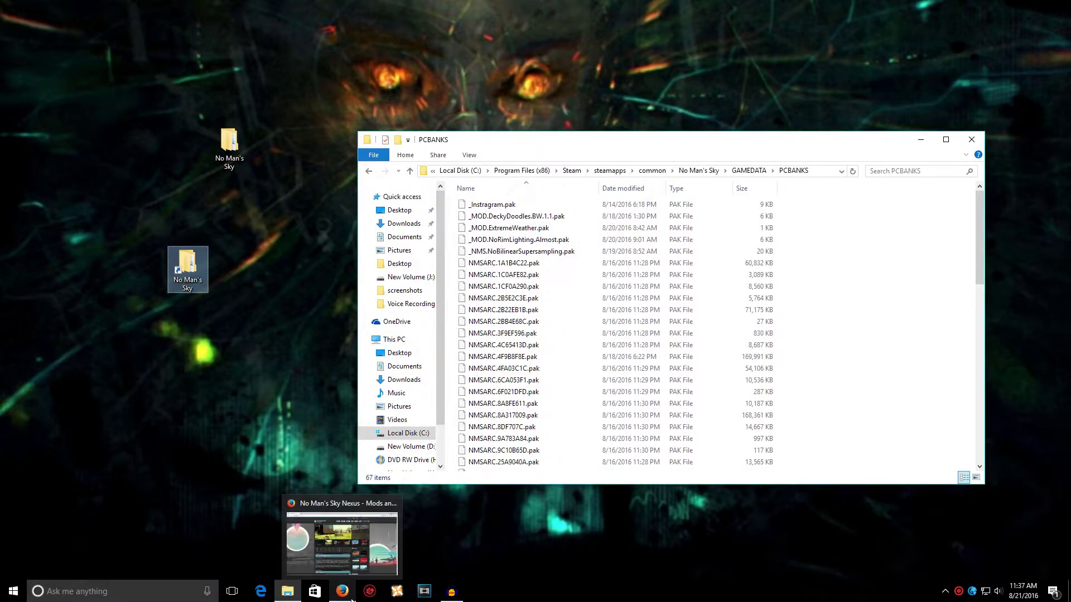
pyautogui.click(351, 597)
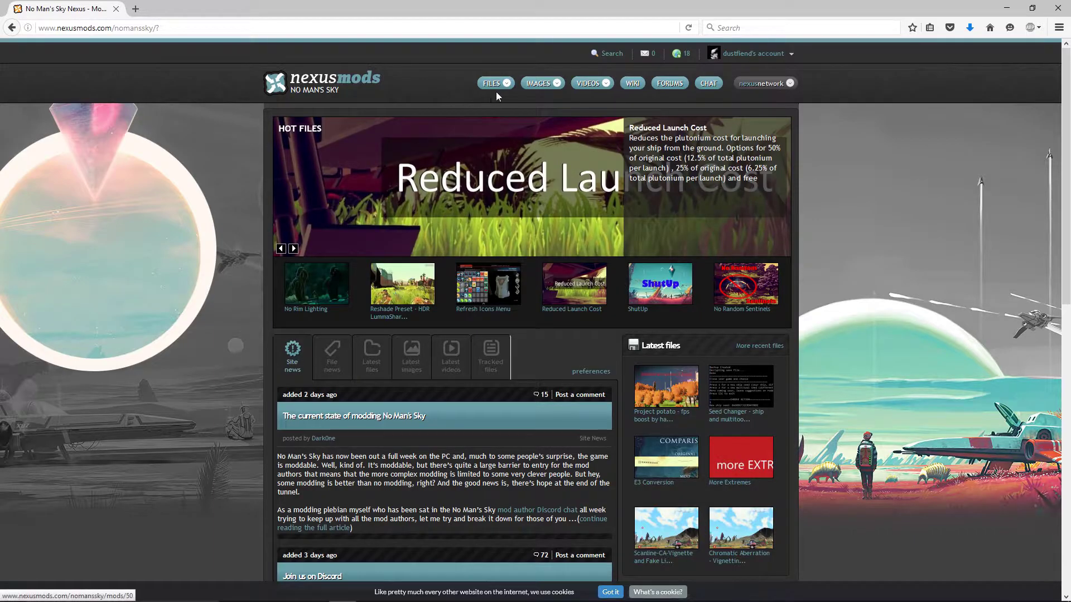
# Open the No Man's Sky Miscellaneous mods from the Nexus Mods Categories list.
pyautogui.moveTo(495, 84)
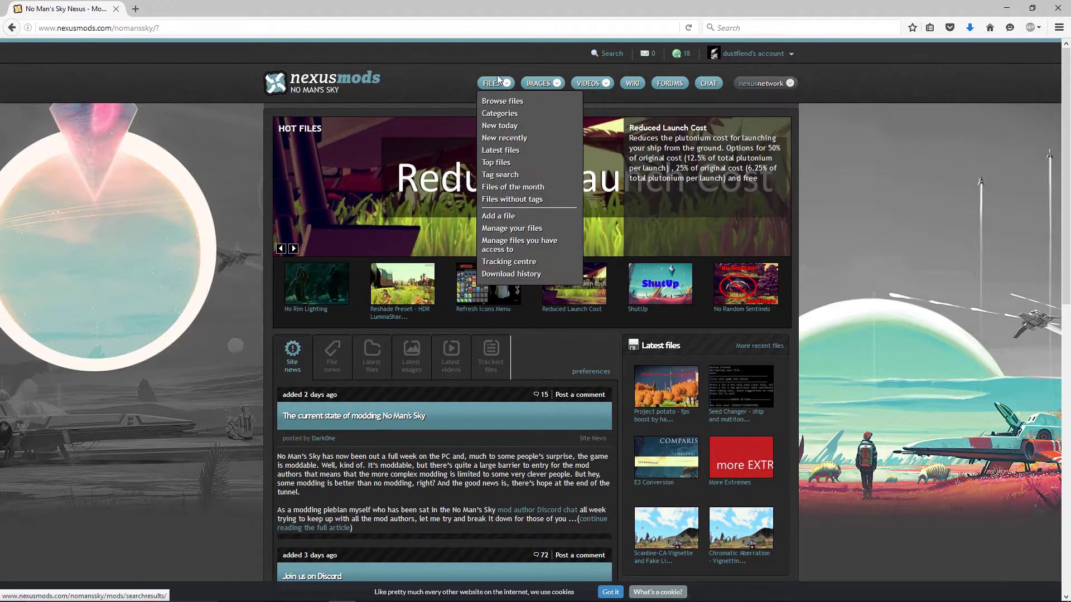
pyautogui.click(506, 118)
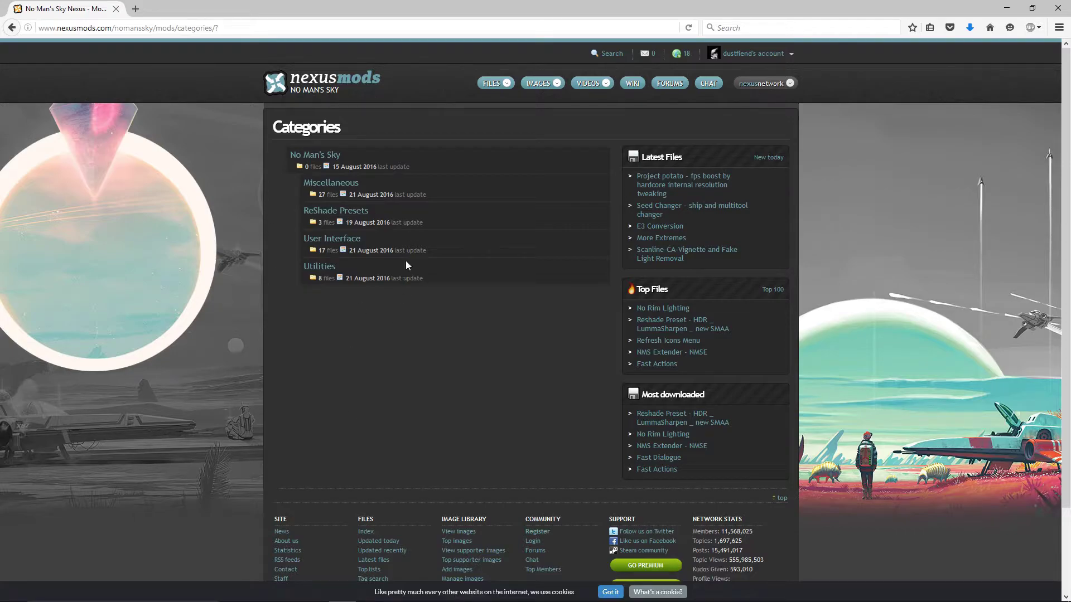
pyautogui.click(342, 185)
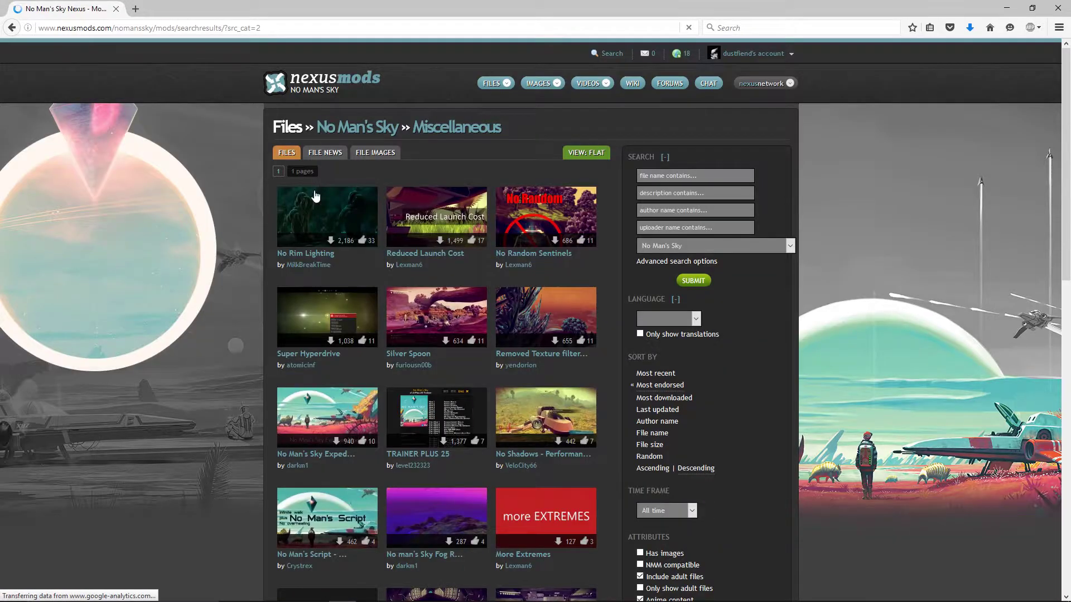
# Download Almost No Rim Lighting from the No Rim Lighting mod and open it in WinRAR.
pyautogui.moveTo(328, 218)
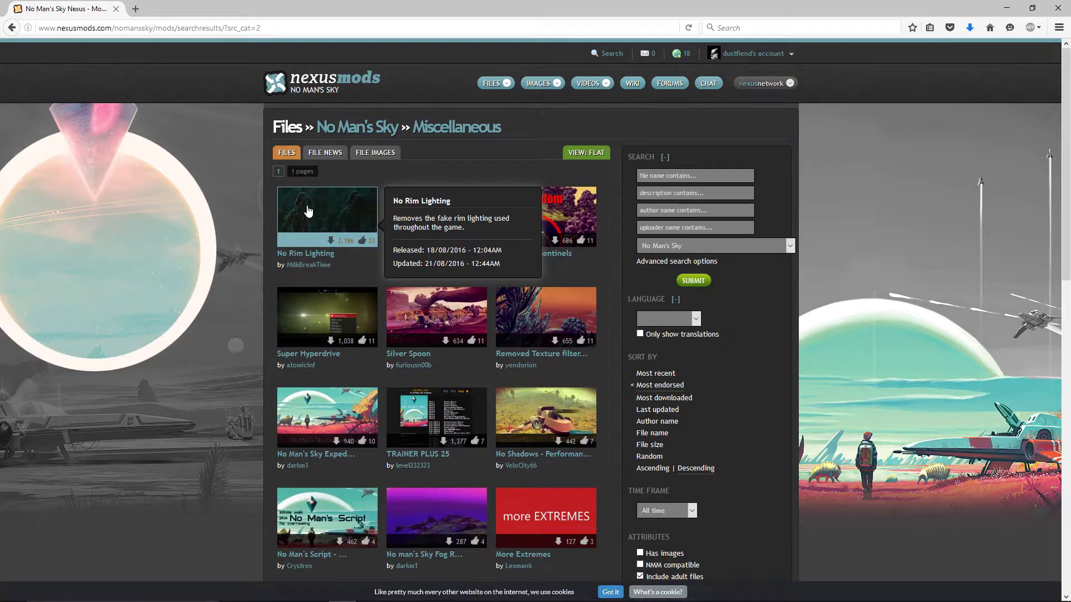
pyautogui.click(328, 219)
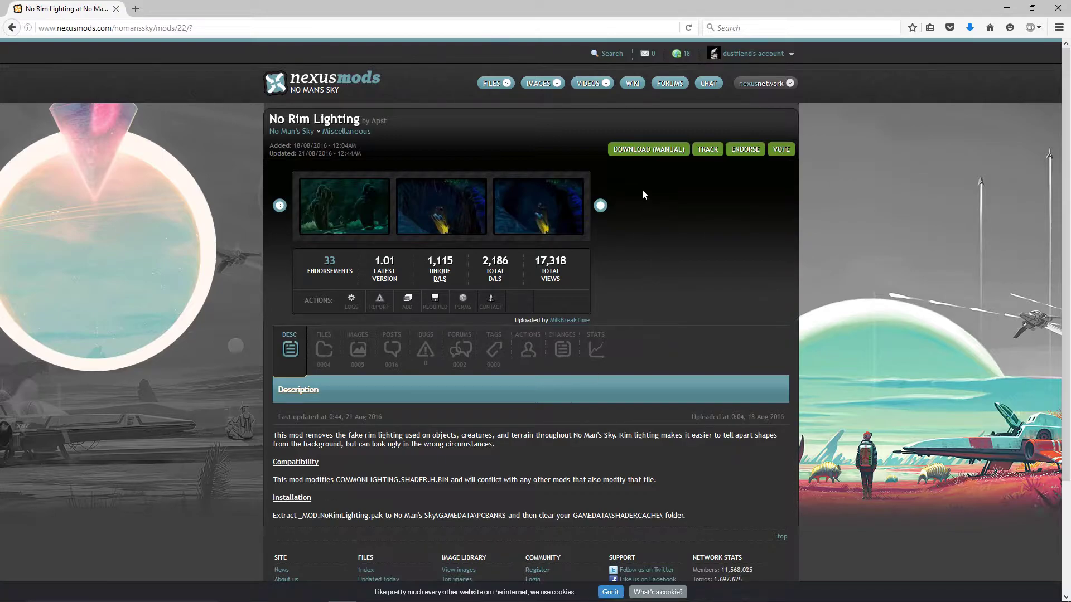
pyautogui.click(661, 150)
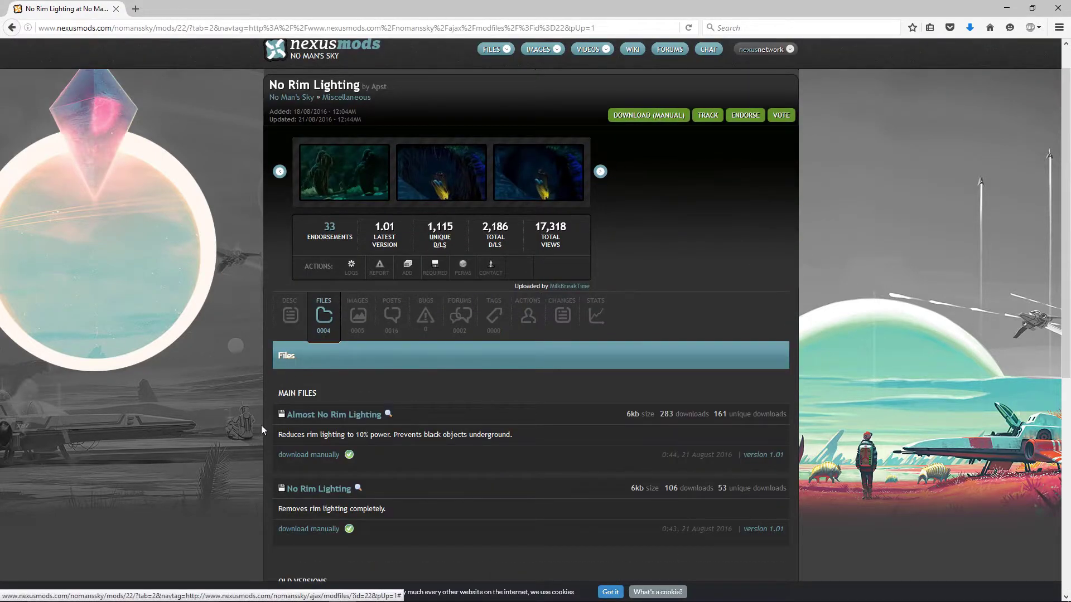
pyautogui.click(306, 458)
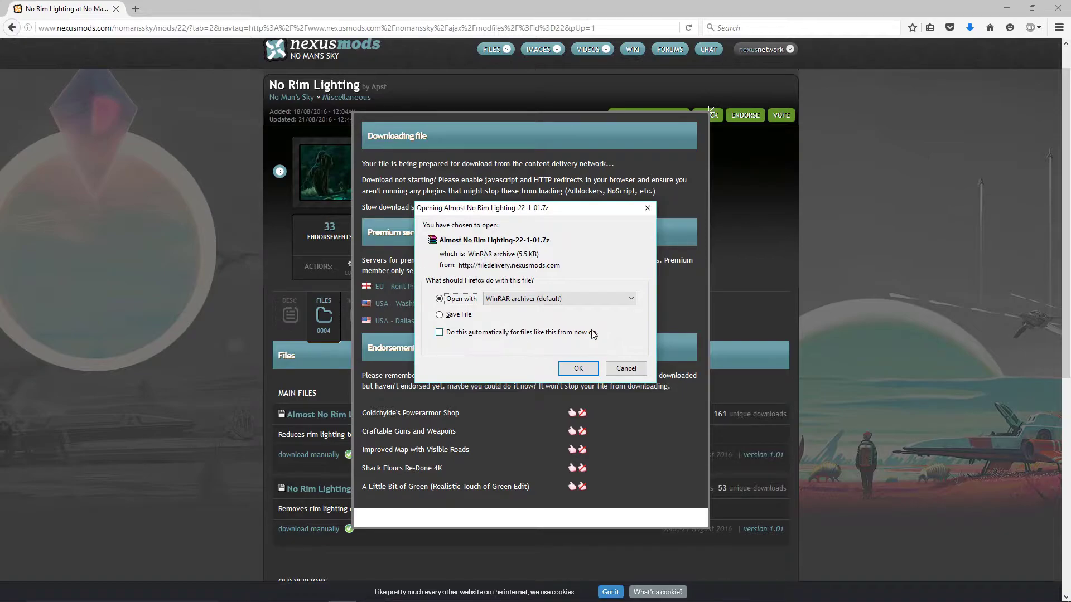
pyautogui.click(578, 368)
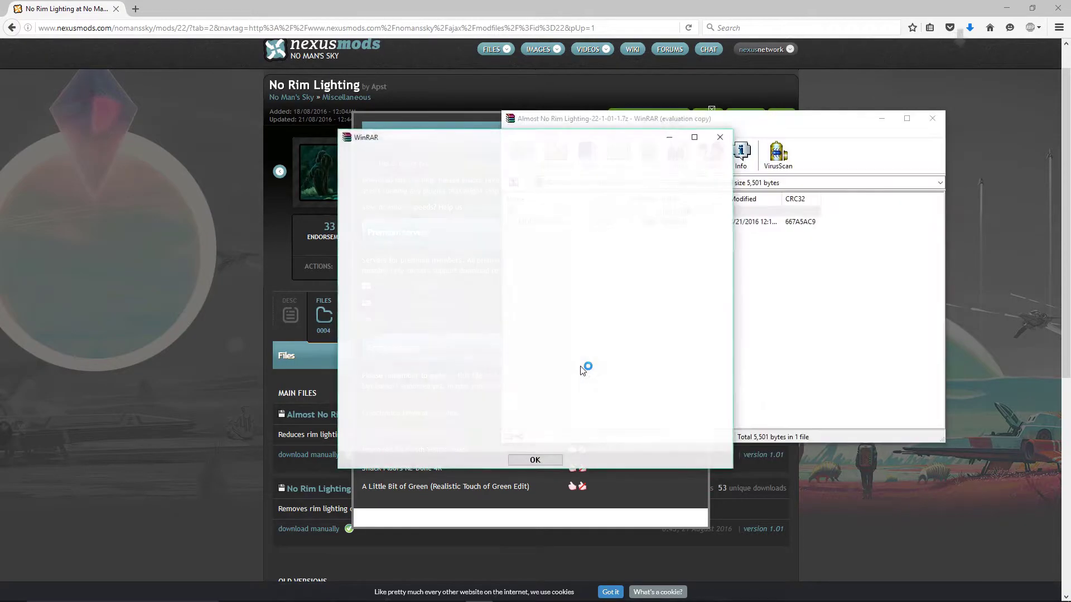
# Dismiss the WinRAR trial nag, place PCBANKS beside the archive, then close the archive window.
pyautogui.click(726, 140)
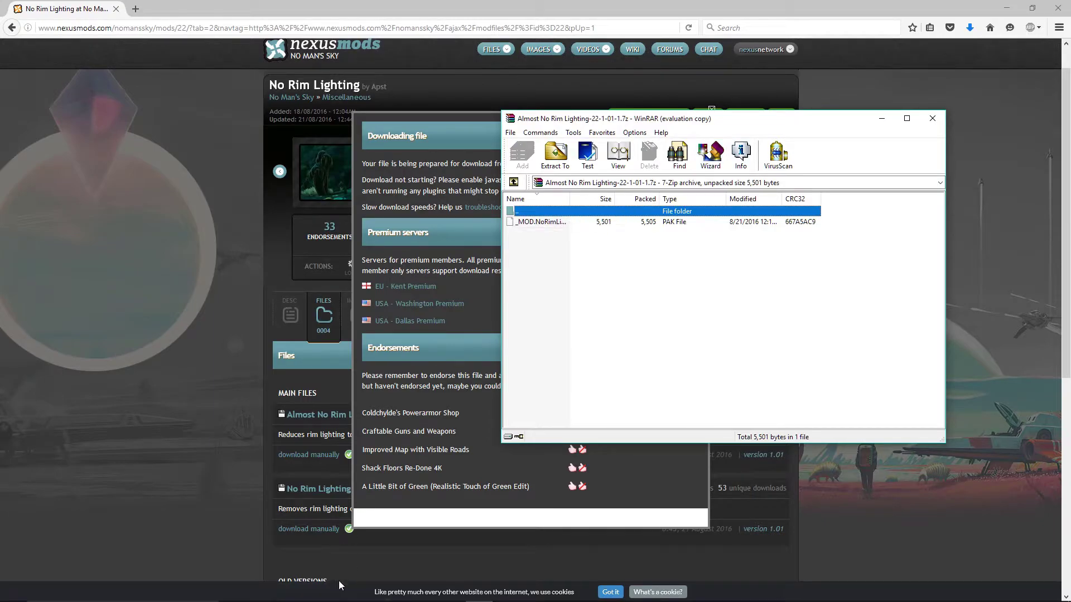
pyautogui.moveTo(348, 598)
pyautogui.click(287, 591)
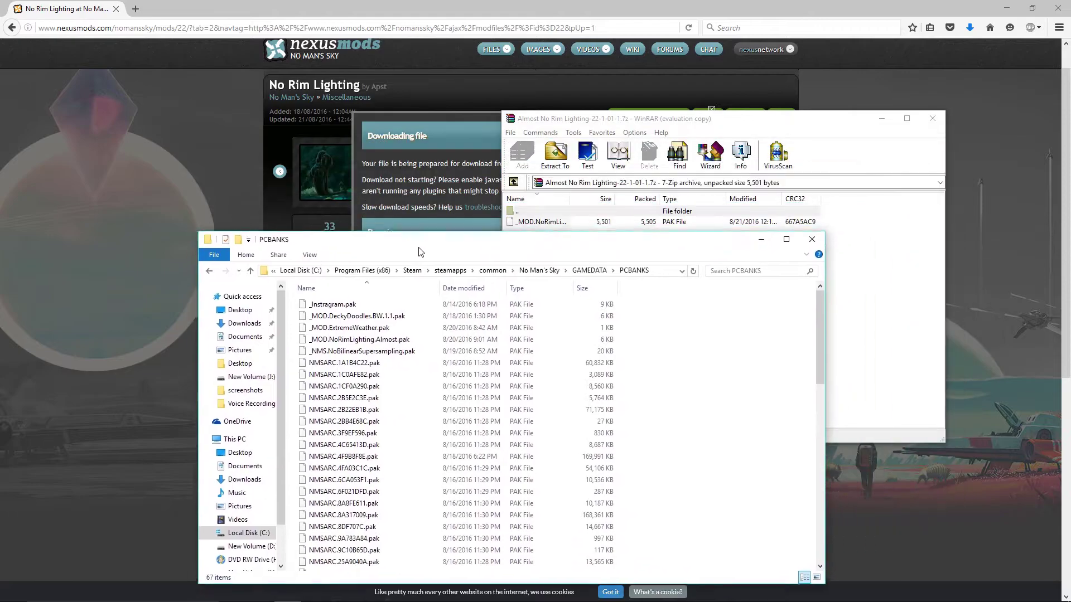
pyautogui.moveTo(419, 251); pyautogui.dragTo(409, 260)
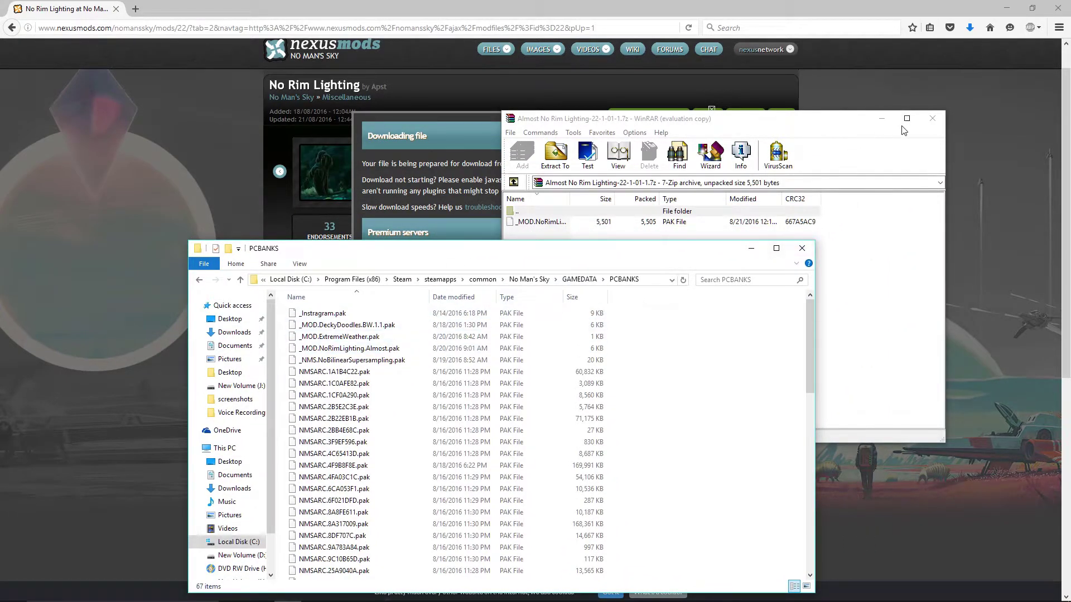
pyautogui.click(932, 118)
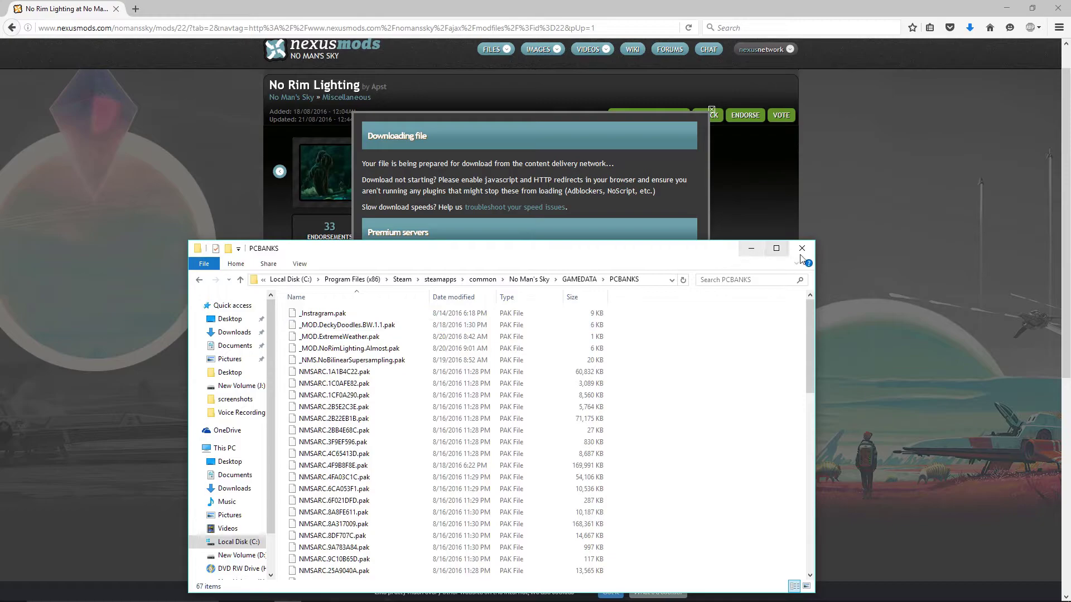
# Close PCBANKS and the download dialog, minimize Firefox, and launch No Man's Sky from the desktop shortcut.
pyautogui.click(802, 249)
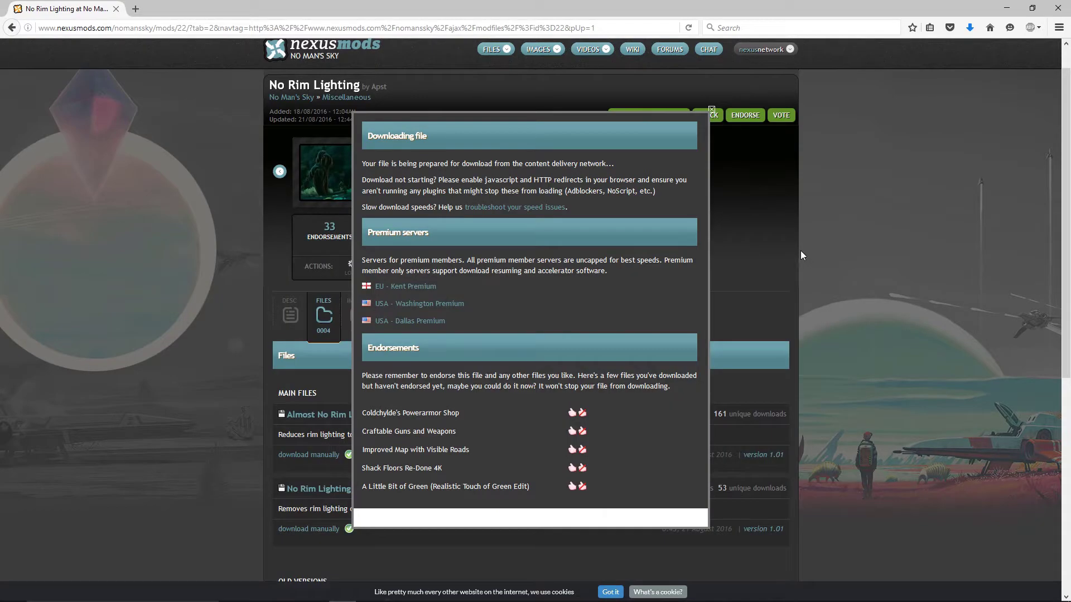
pyautogui.click(712, 109)
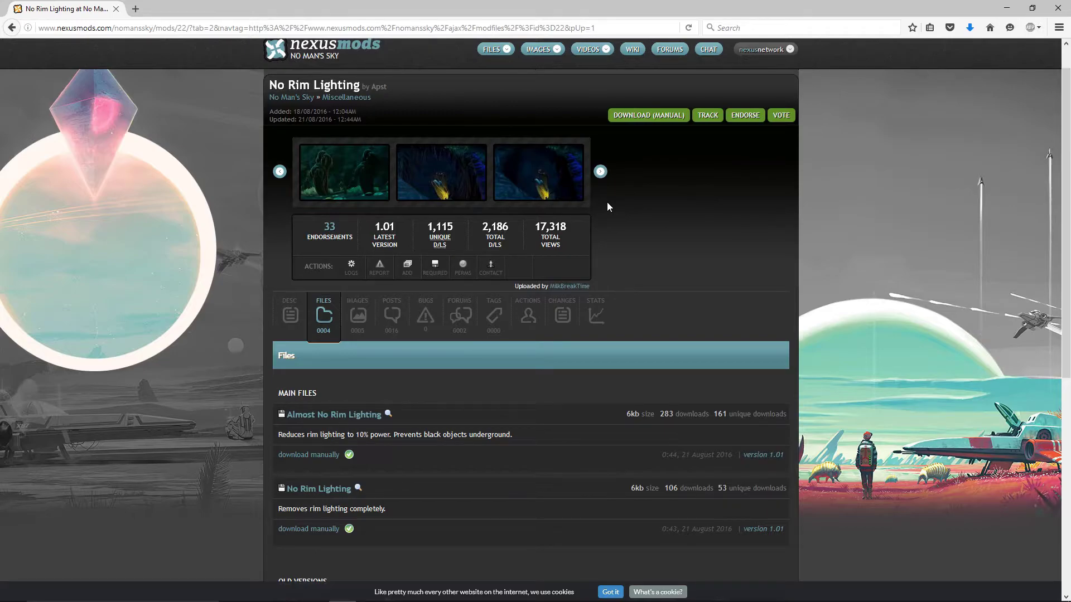
pyautogui.click(1003, 7)
pyautogui.doubleClick(527, 202)
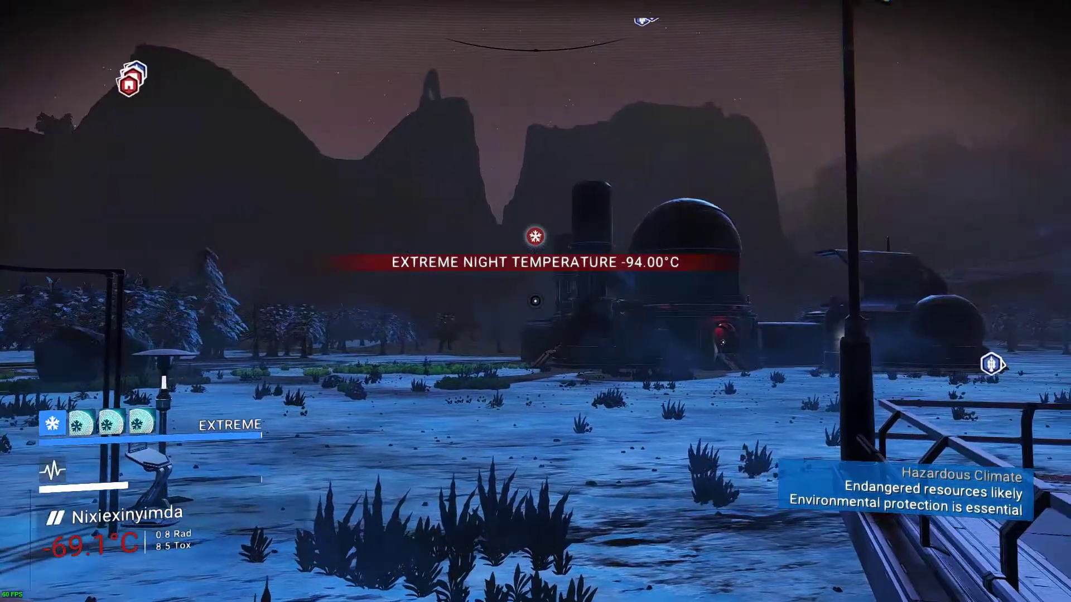
# Walk around the landing pad, then open the Multi-Tool inventory.
pyautogui.press('w')
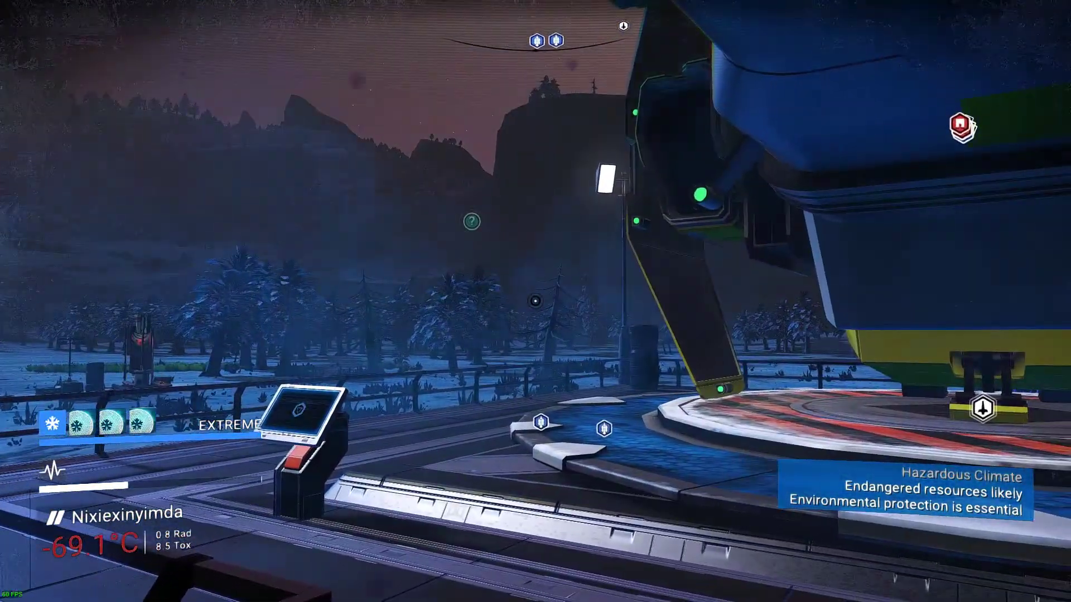
pyautogui.press('w')
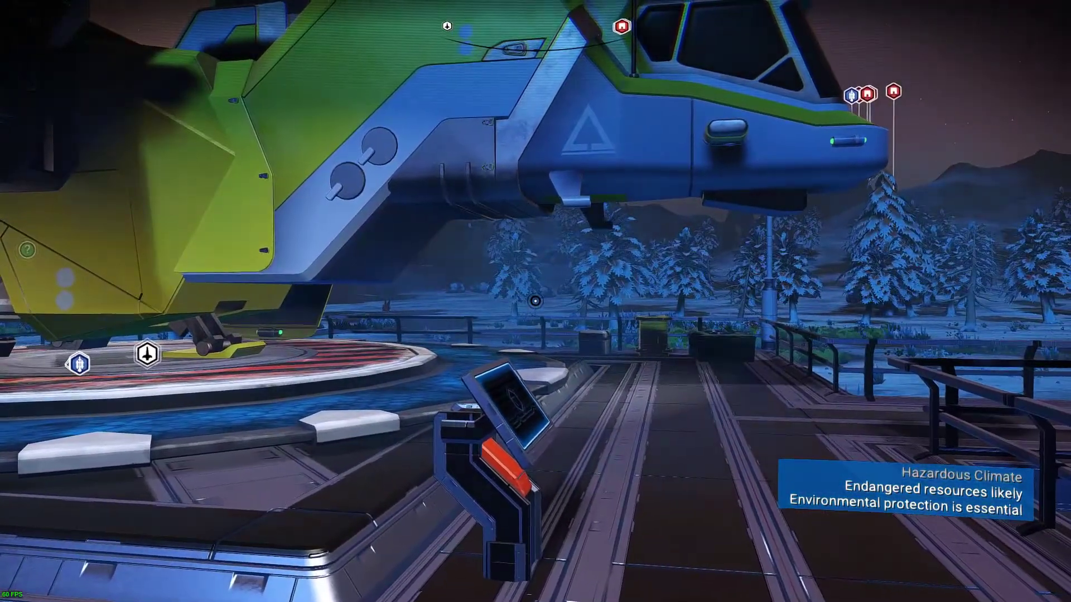
pyautogui.press('Tab')
# Check the Exosuit inventory tab, then close the inventory.
pyautogui.press('Tab')
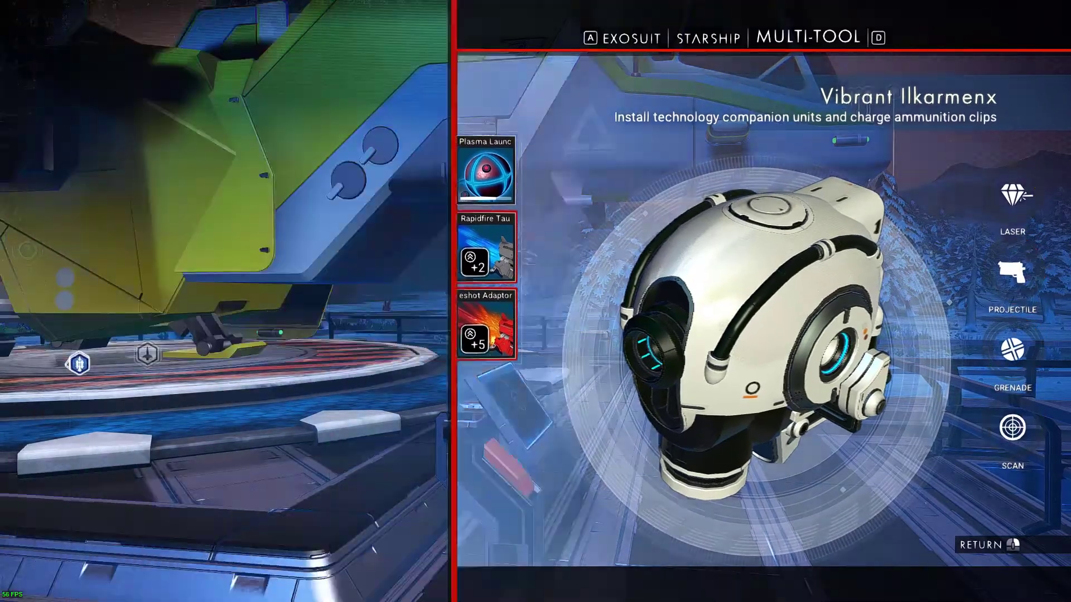
pyautogui.press('Tab')
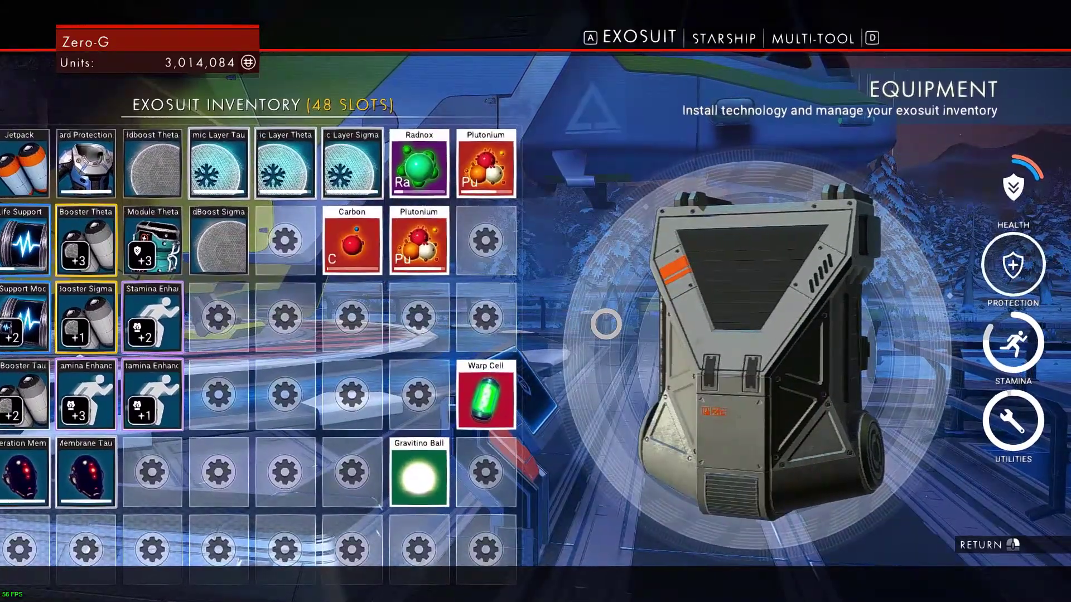
pyautogui.press('Tab')
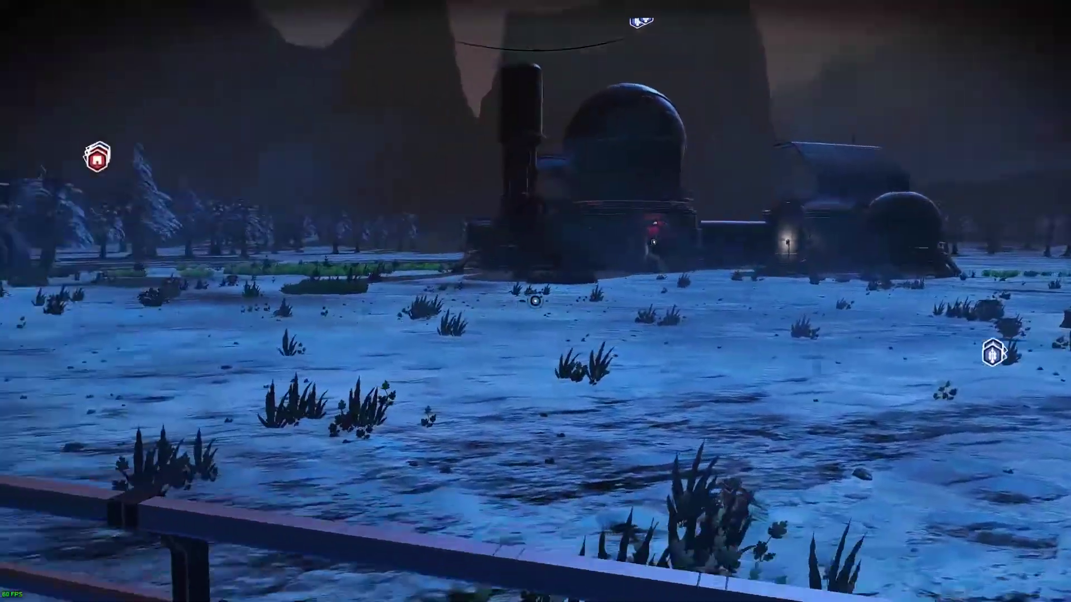
# Walk from the domed base past the yellow ship and through the tall grass.
pyautogui.press('w')
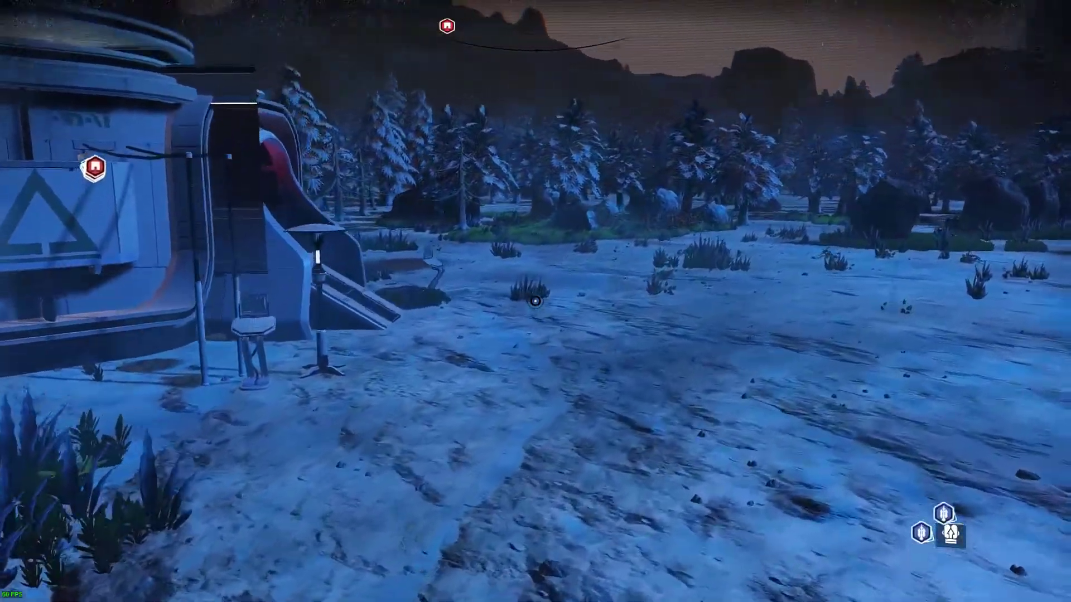
pyautogui.press('w')
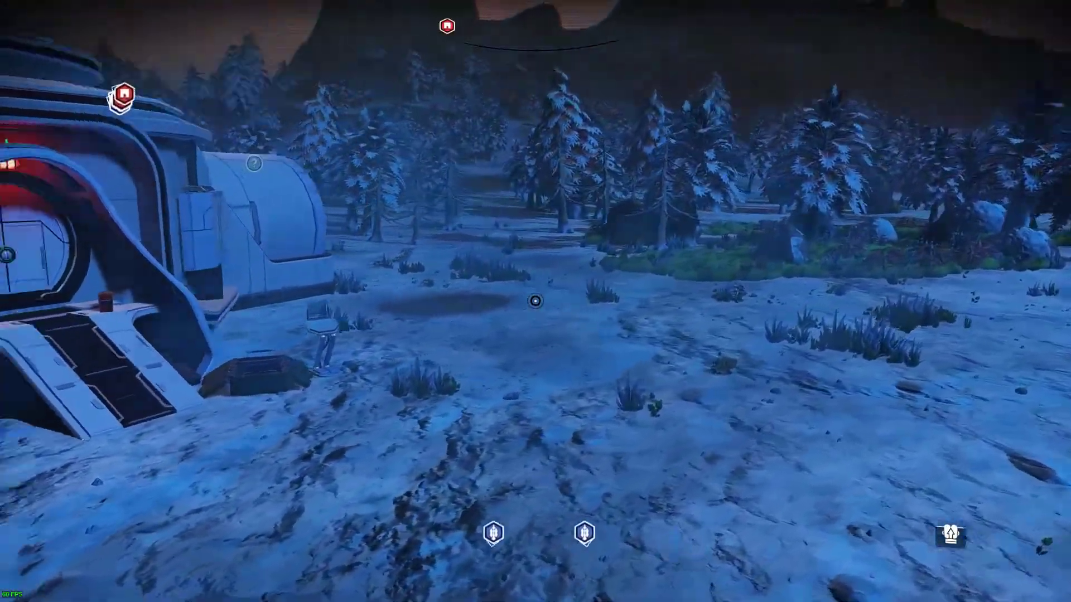
pyautogui.press('w')
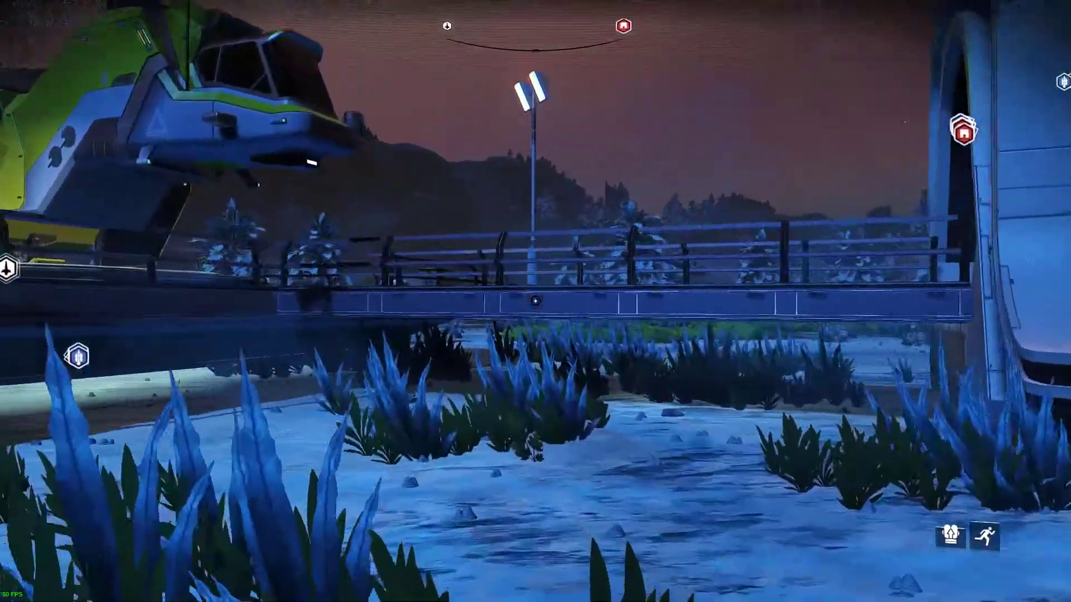
pyautogui.press('w')
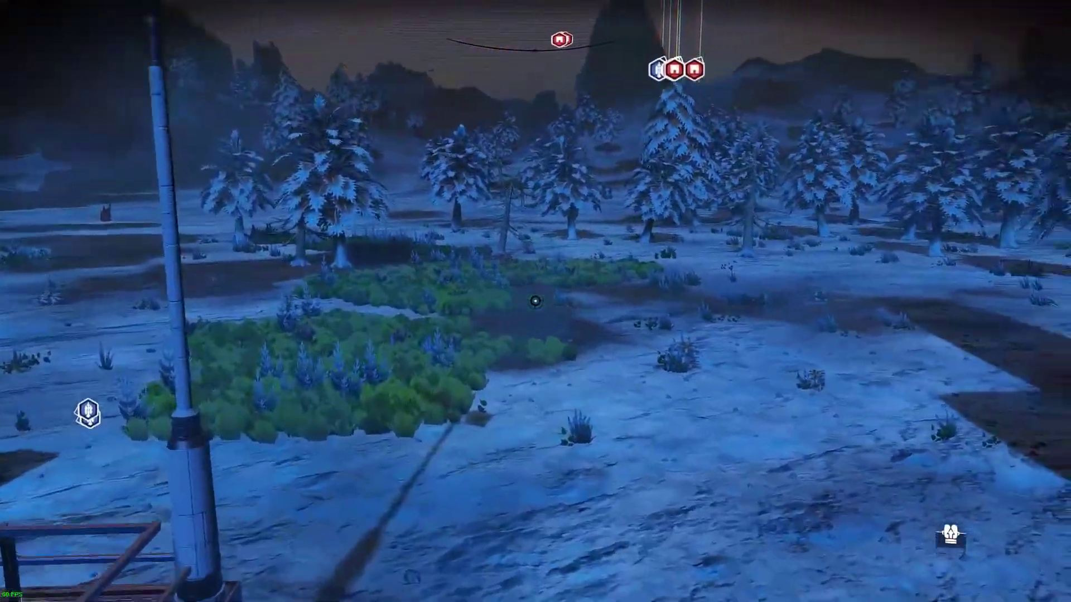
pyautogui.press('w')
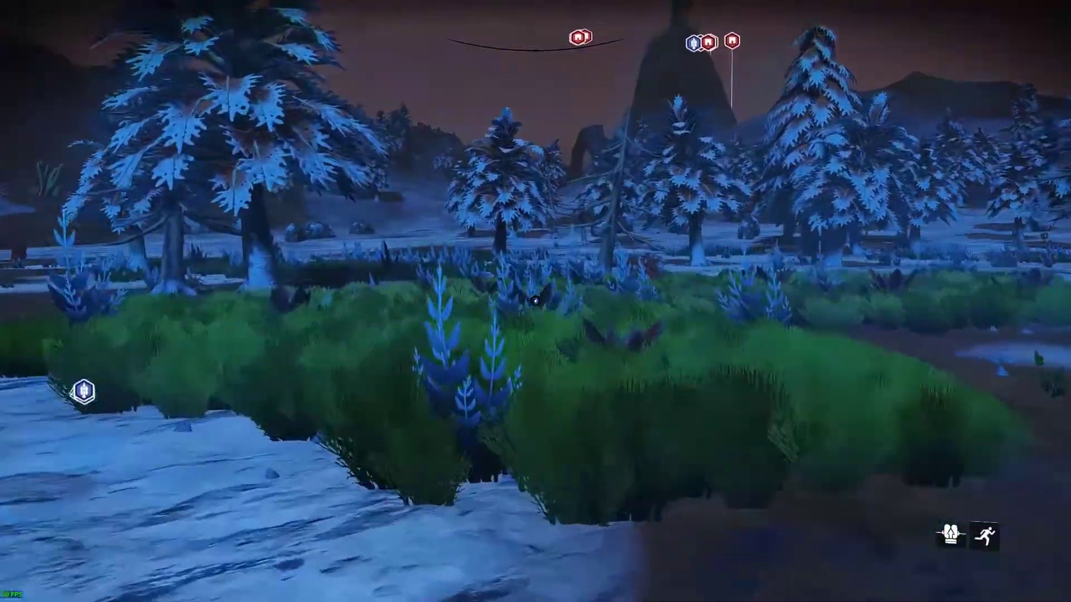
pyautogui.press('w')
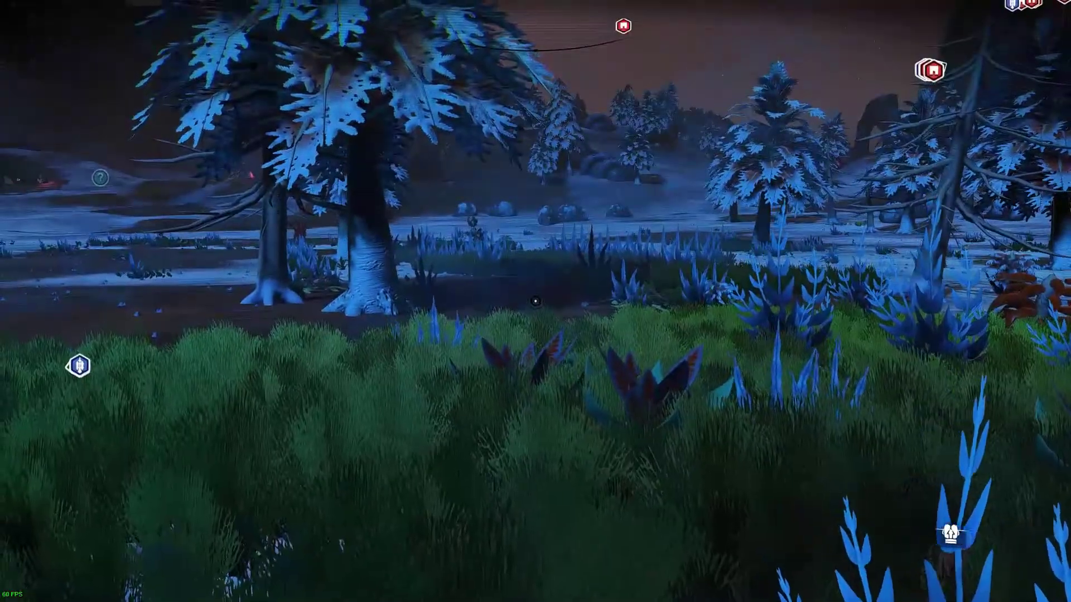
pyautogui.press('w')
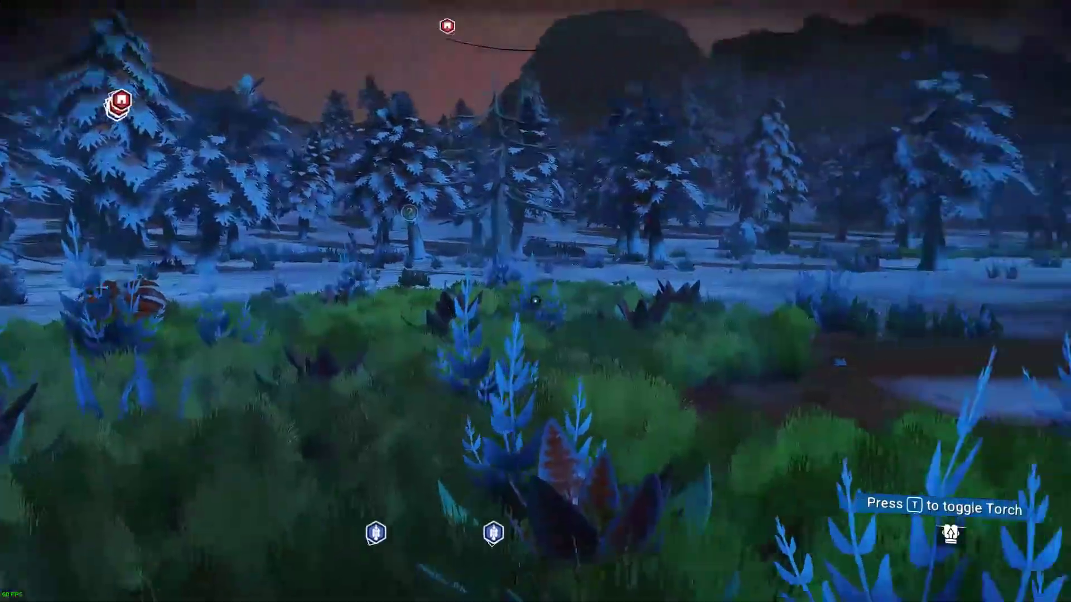
pyautogui.press('w')
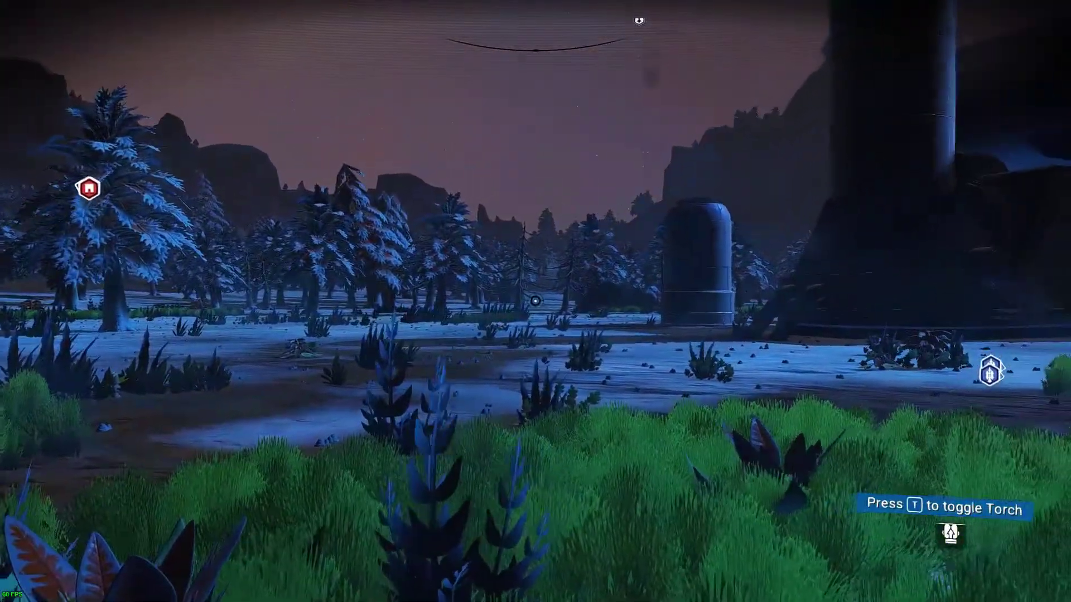
# Cross the snow to the floodlit base, walk along the walkway, then head toward the snowy trees.
pyautogui.press('w')
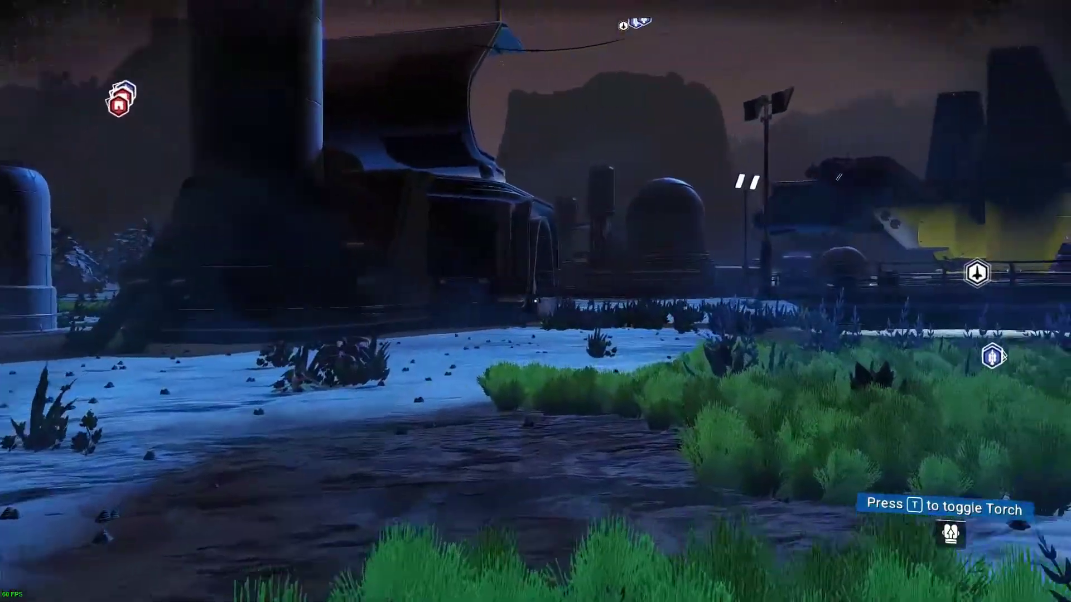
pyautogui.press('w')
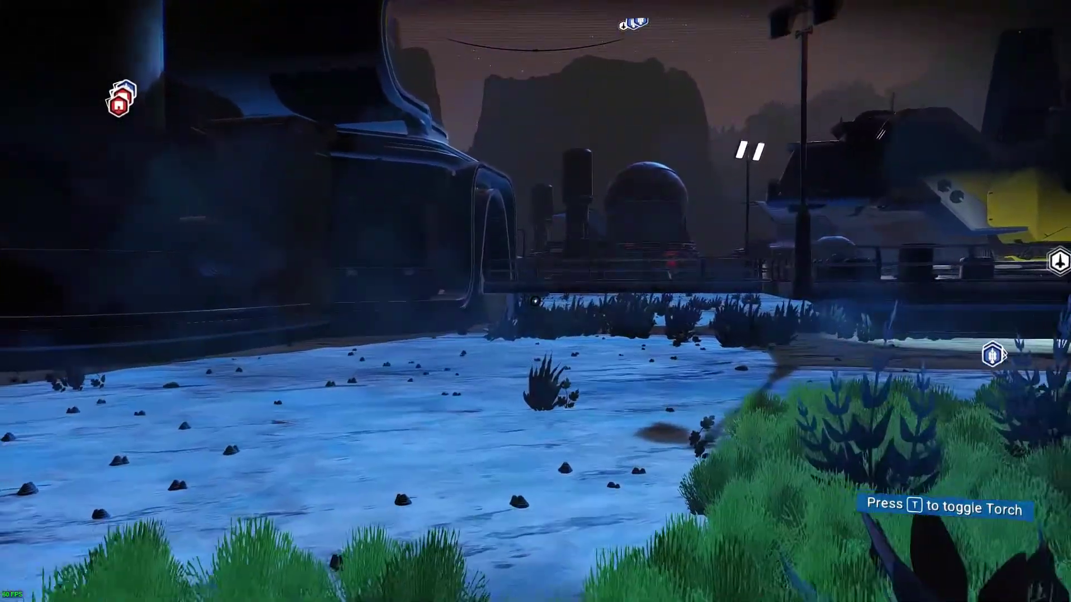
pyautogui.press('w')
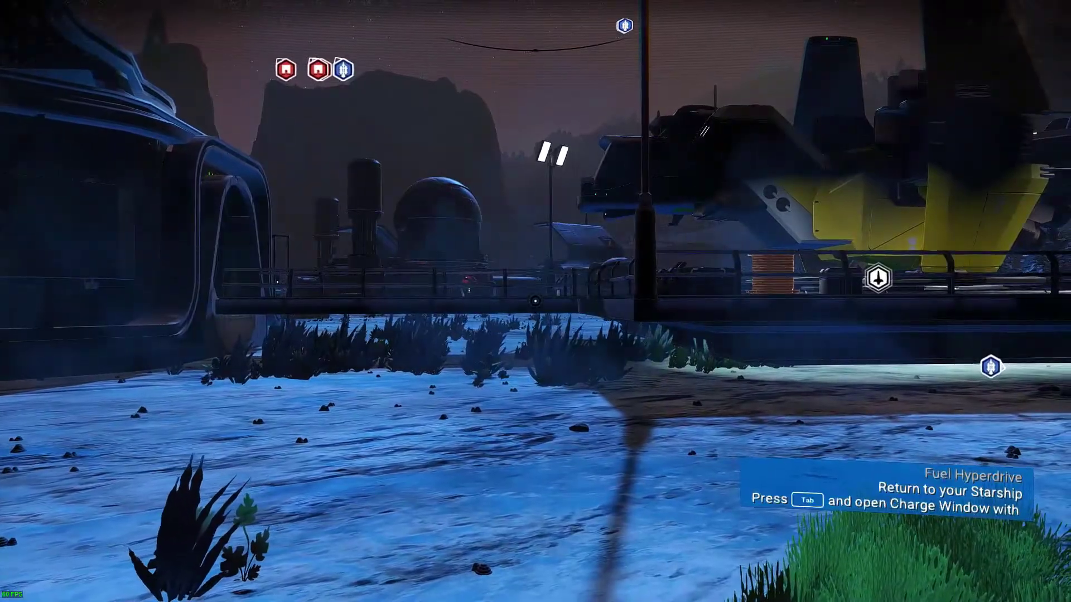
pyautogui.press('w')
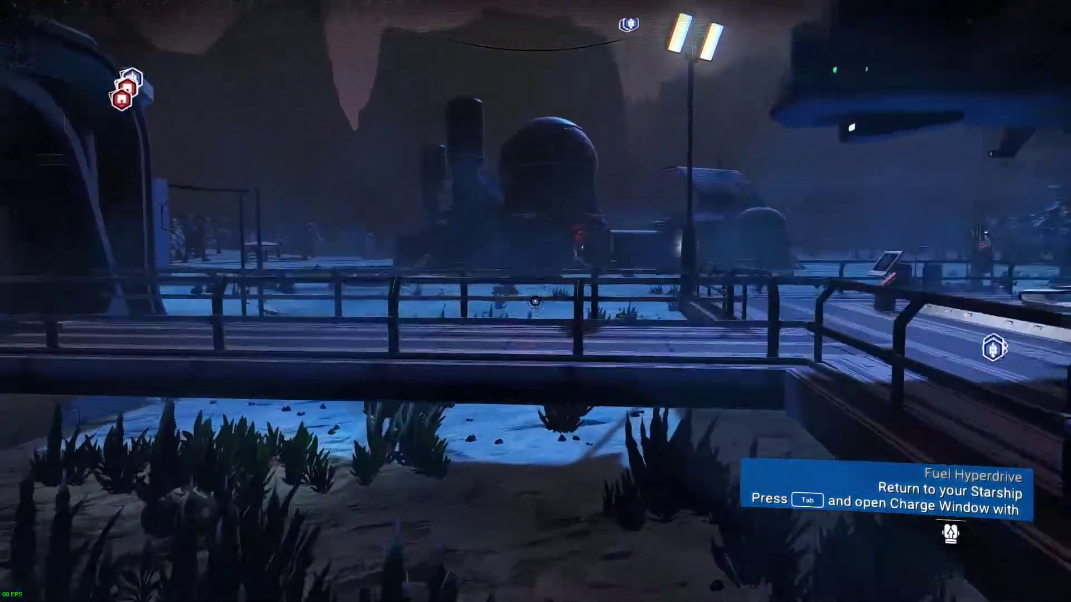
pyautogui.press('w')
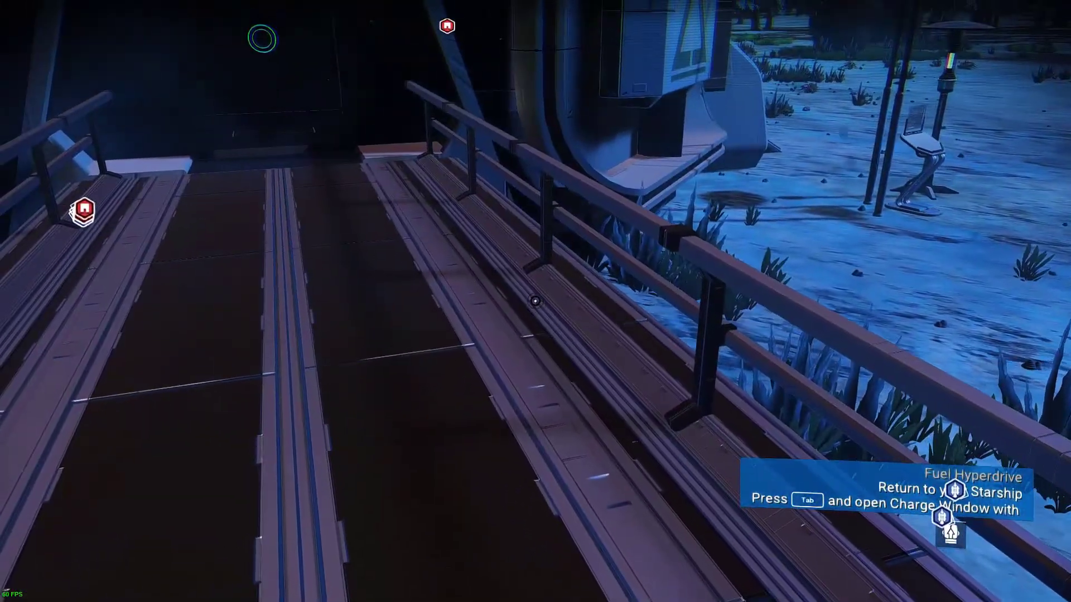
pyautogui.press('w')
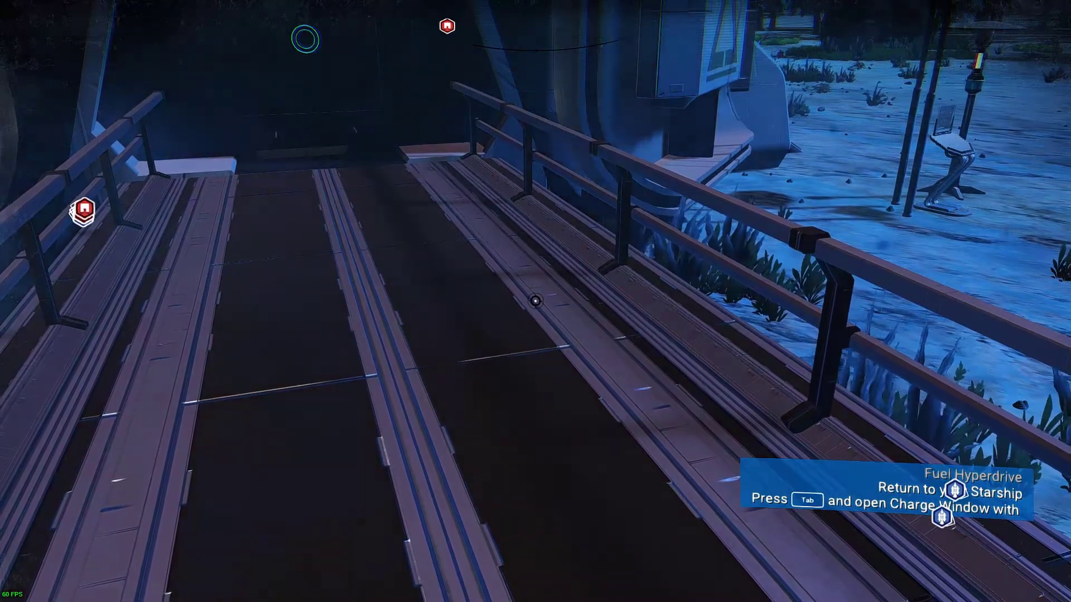
pyautogui.press('w')
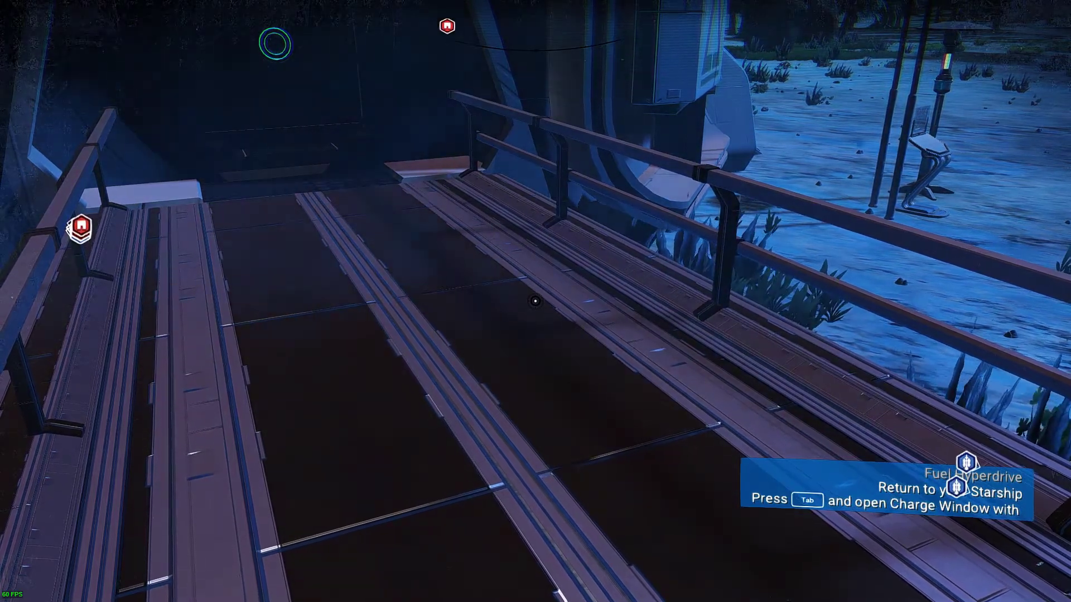
pyautogui.moveTo(536, 301)
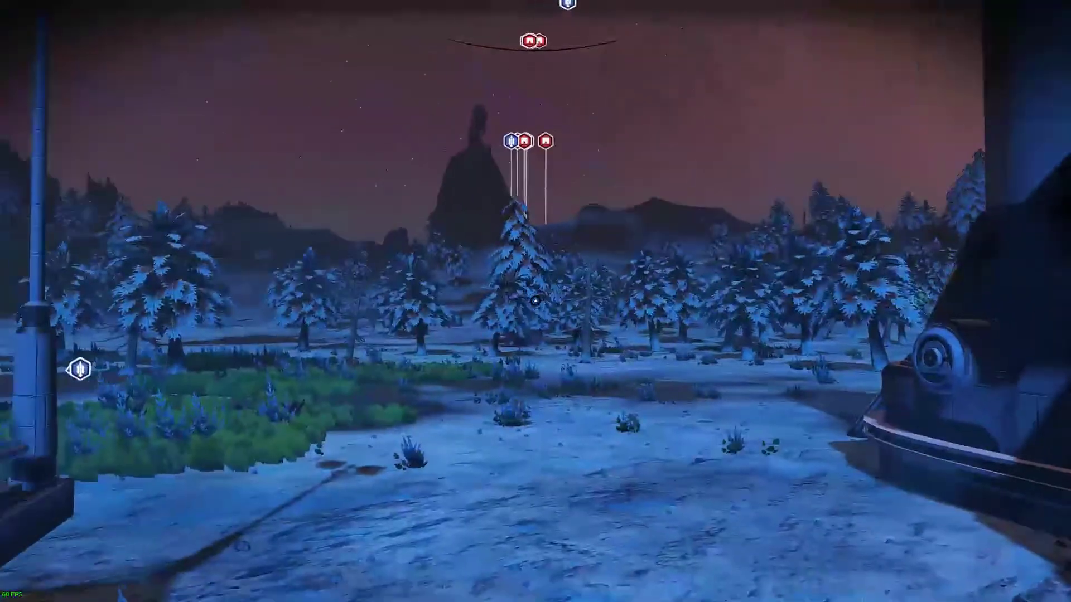
pyautogui.press('w')
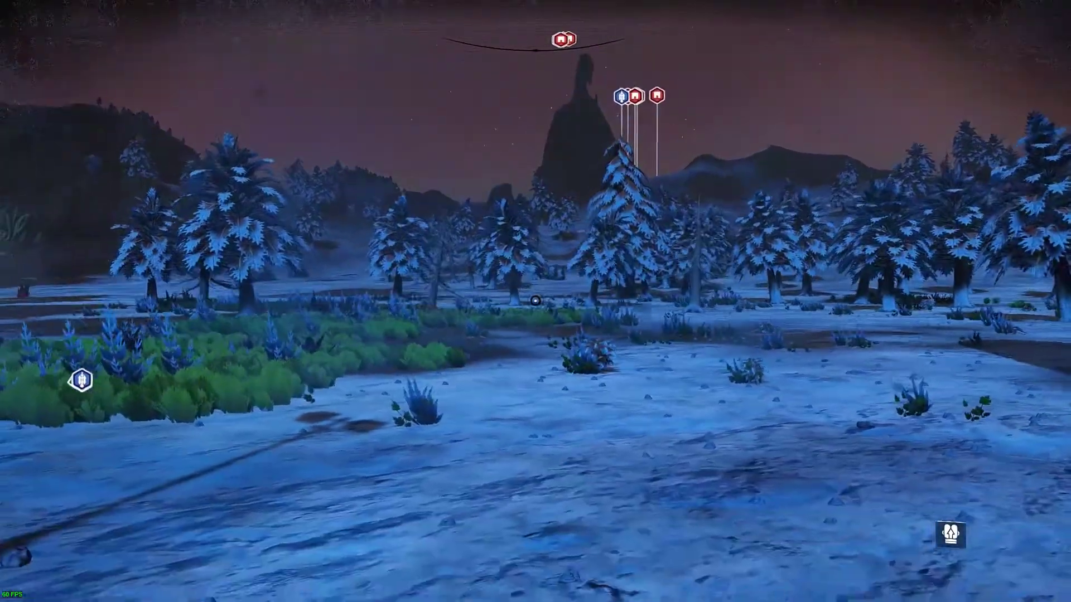
# Walk toward the snowy forest, then loop right past the dark base back to the lamp post and yellow starship.
pyautogui.press('w')
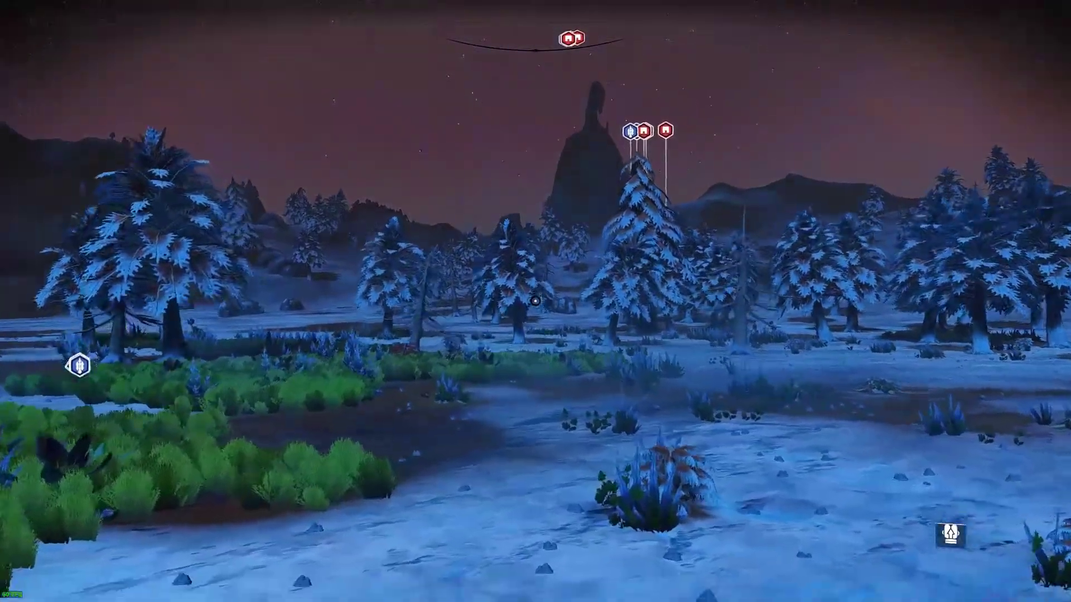
pyautogui.press('w')
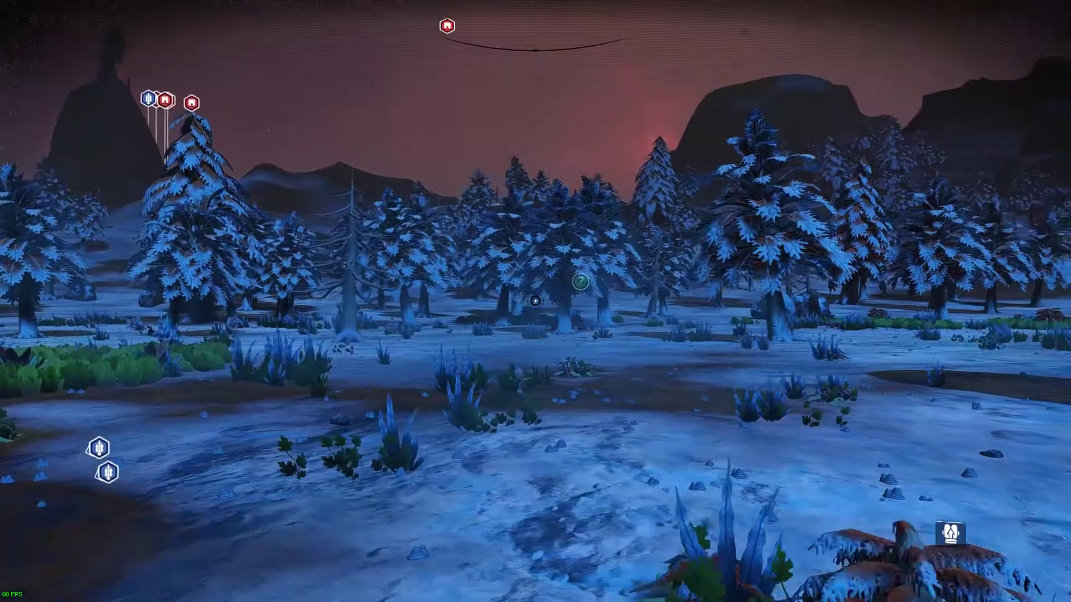
pyautogui.press('w')
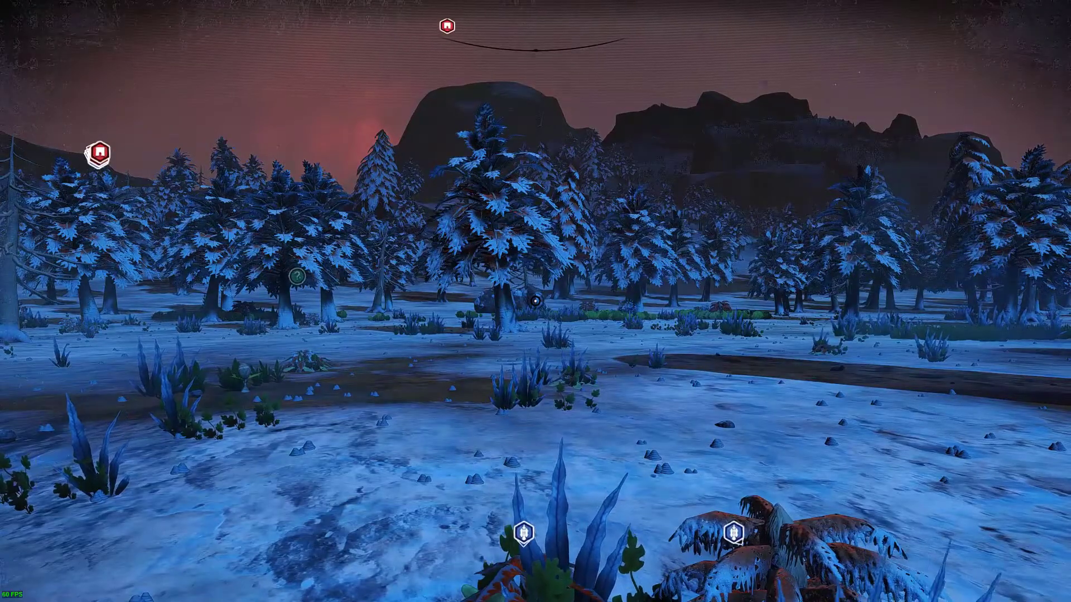
pyautogui.press('w')
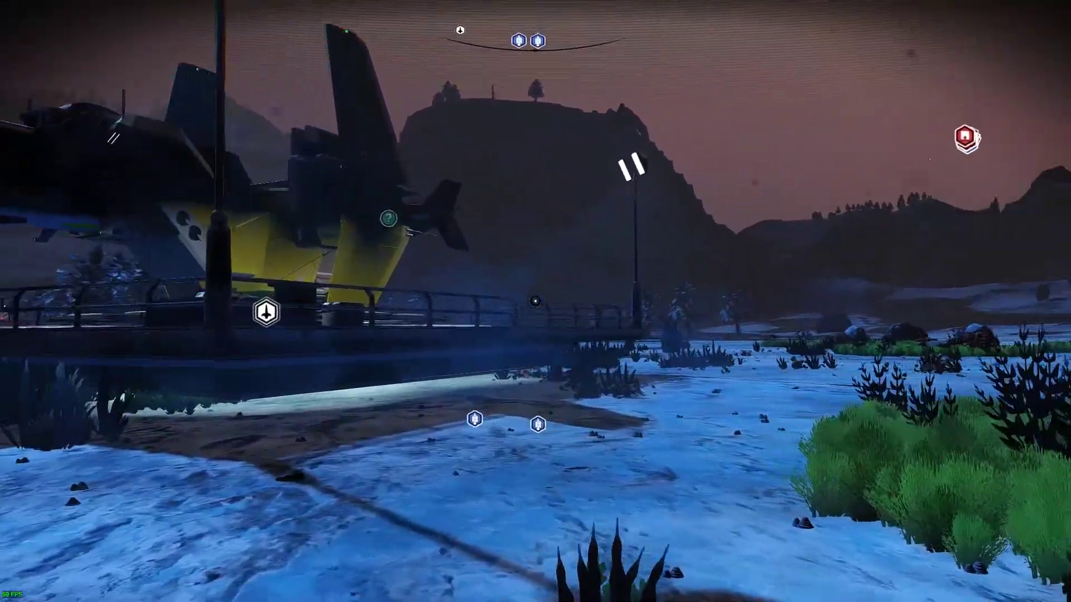
pyautogui.press('w')
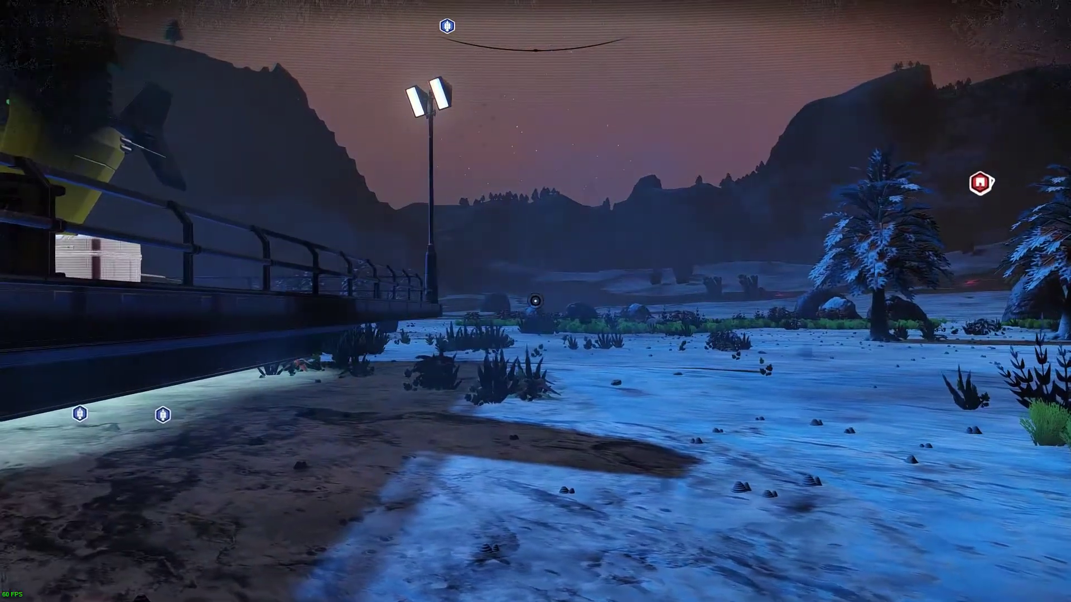
pyautogui.press('s')
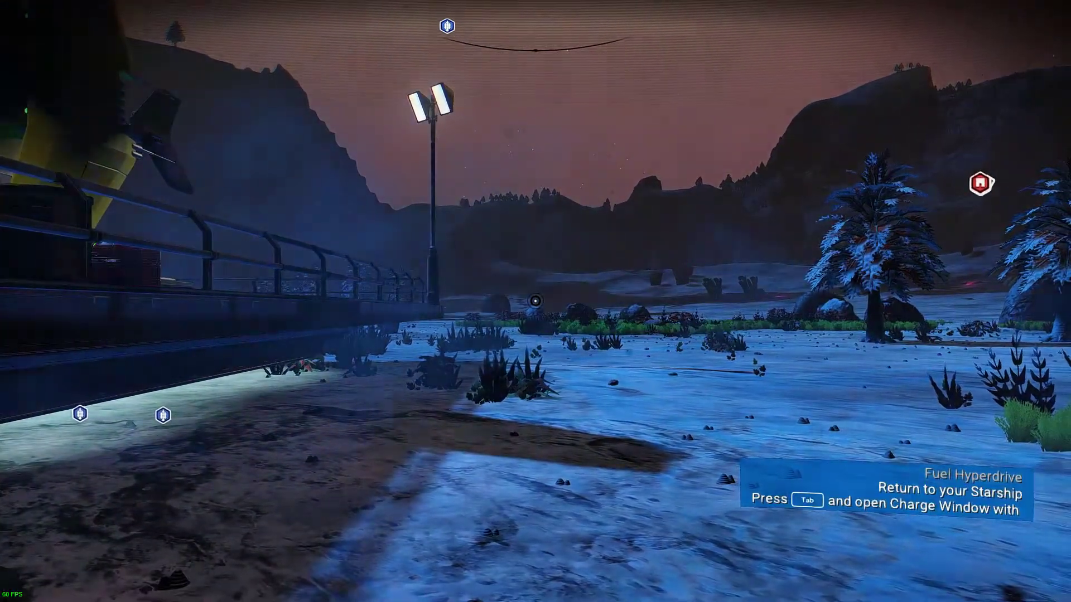